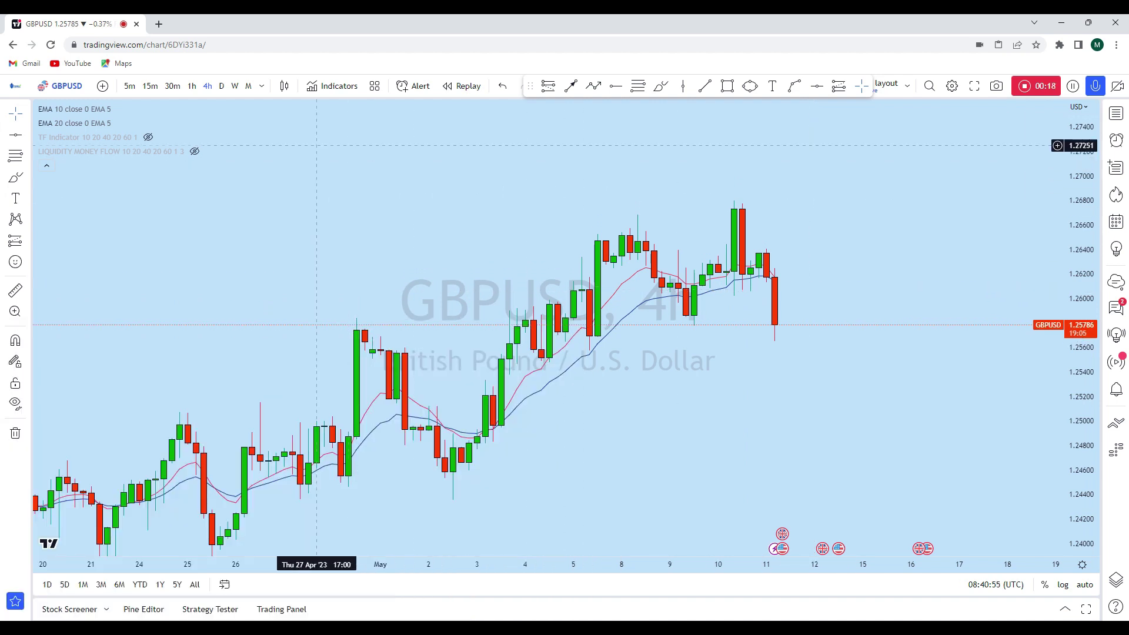
- Switch GBPUSD to the monthly timeframe and recentre the candles
{"action": "left_click", "coordinate": [248, 86]}
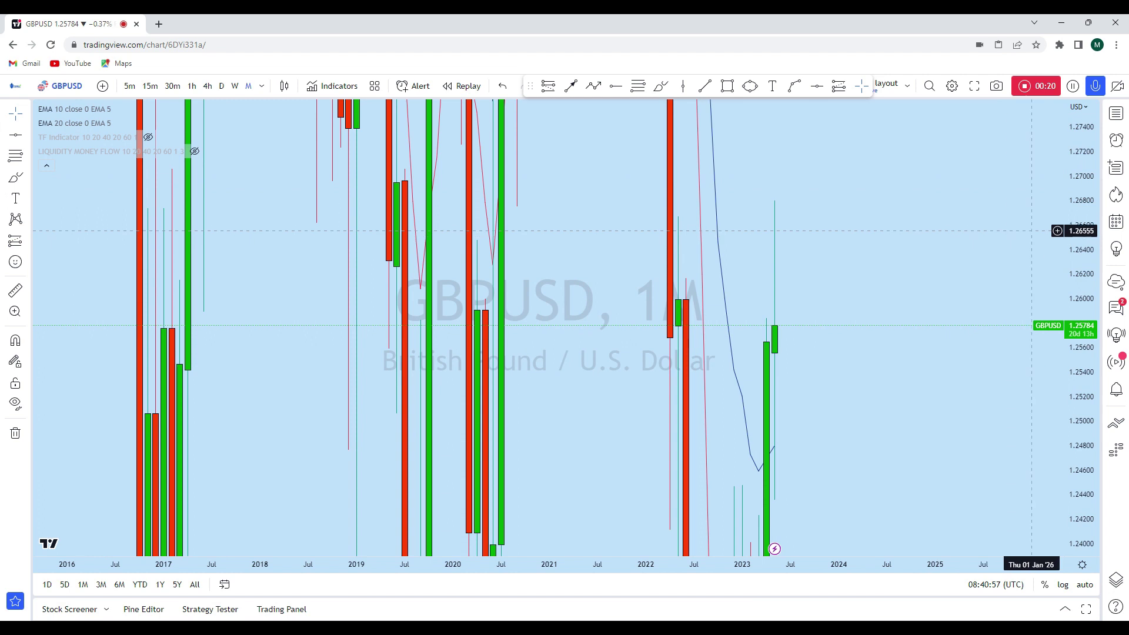
{"action": "scroll", "coordinate": [853, 411], "scroll_direction": "down", "scroll_amount": 3}
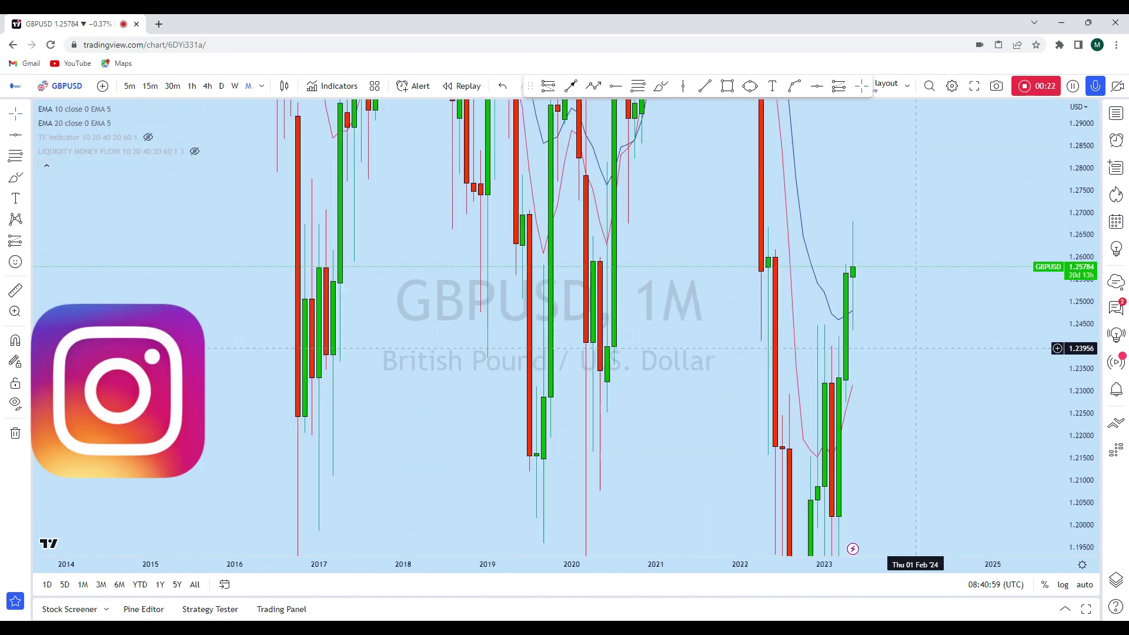
{"action": "scroll", "coordinate": [899, 478], "scroll_direction": "up", "scroll_amount": 2}
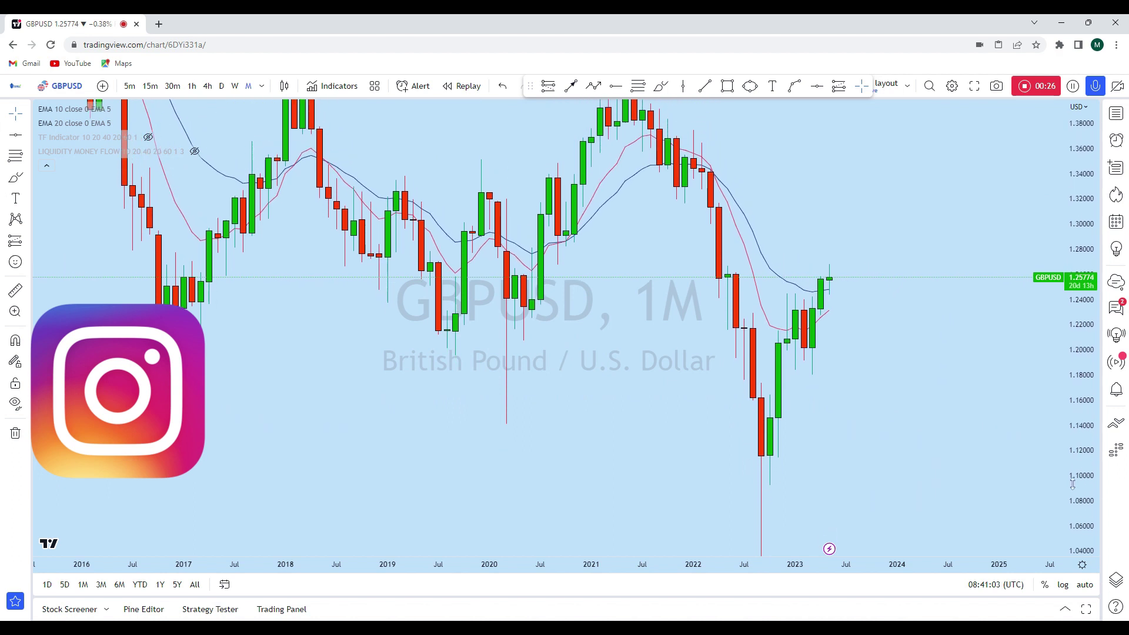
{"action": "scroll", "coordinate": [956, 461], "scroll_direction": "down", "scroll_amount": 2}
{"action": "left_click_drag", "start_coordinate": [955, 461], "coordinate": [925, 427]}
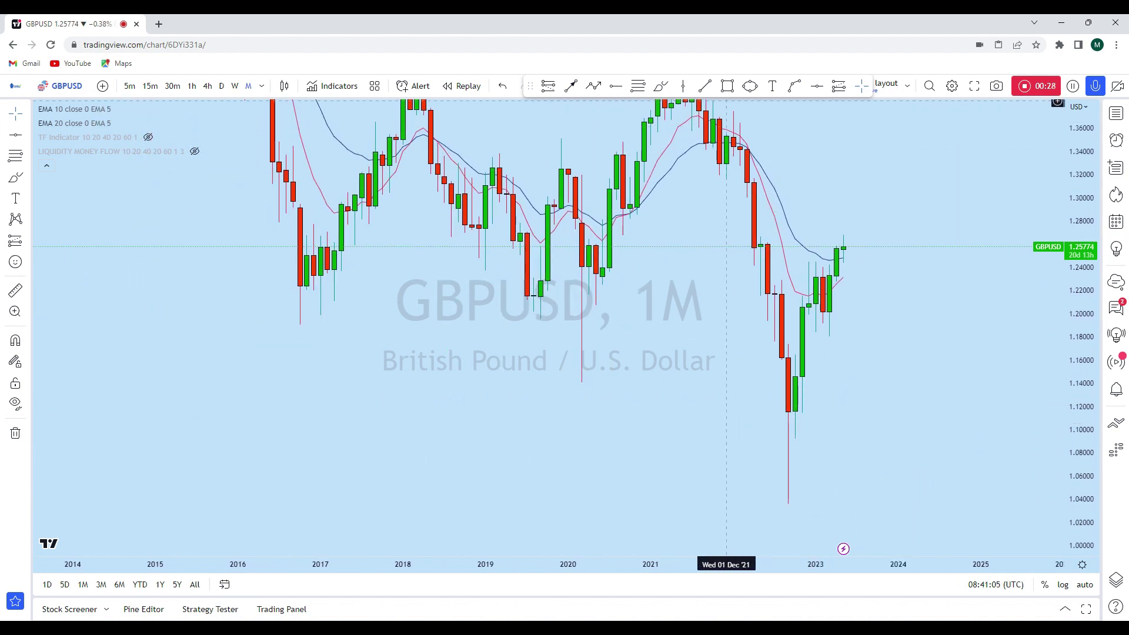
- Sketch a trial freehand stroke up from the 2022 low, undo it, and reposition the chart
{"action": "mouse_move", "coordinate": [788, 502]}
{"action": "left_mouse_down"}
{"action": "mouse_move", "coordinate": [810, 259]}
{"action": "mouse_move", "coordinate": [829, 302]}
{"action": "left_mouse_up"}
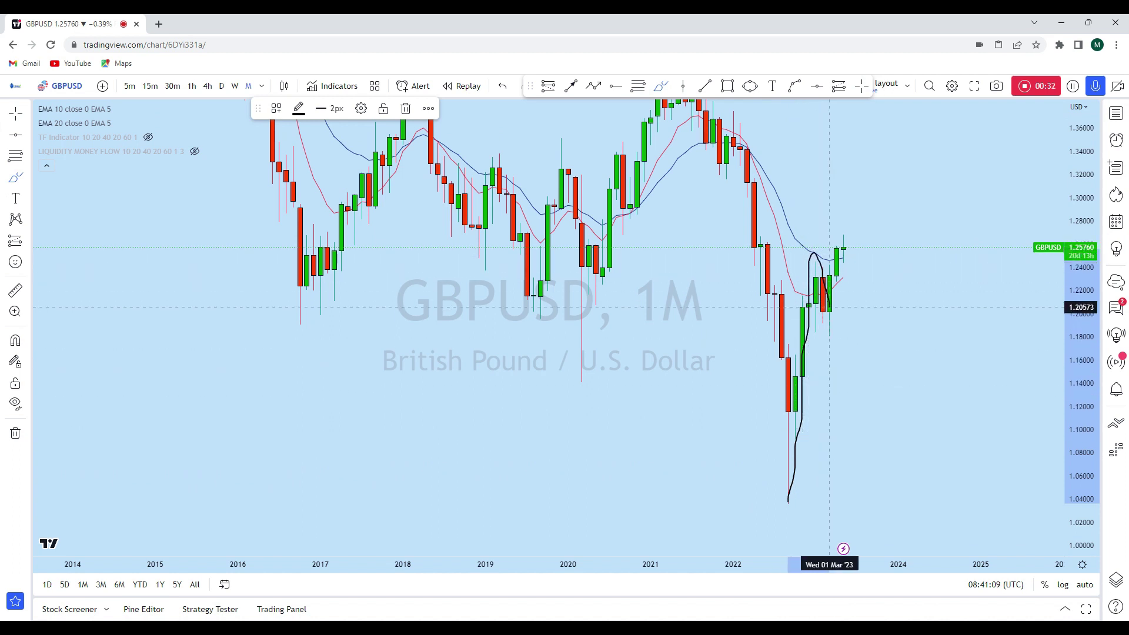
{"action": "left_click_drag", "start_coordinate": [829, 345], "coordinate": [843, 218]}
{"action": "left_click", "coordinate": [501, 86]}
{"action": "scroll", "coordinate": [865, 352], "scroll_direction": "up", "scroll_amount": 3}
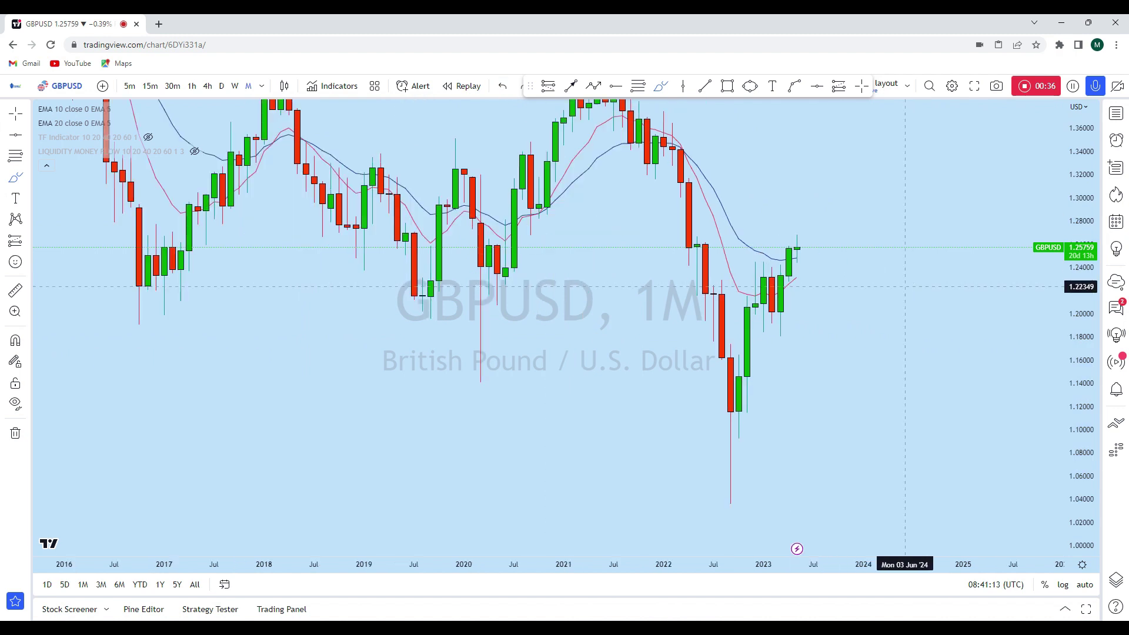
{"action": "left_click_drag", "start_coordinate": [909, 358], "coordinate": [919, 432]}
{"action": "scroll", "coordinate": [823, 323], "scroll_direction": "up", "scroll_amount": 4}
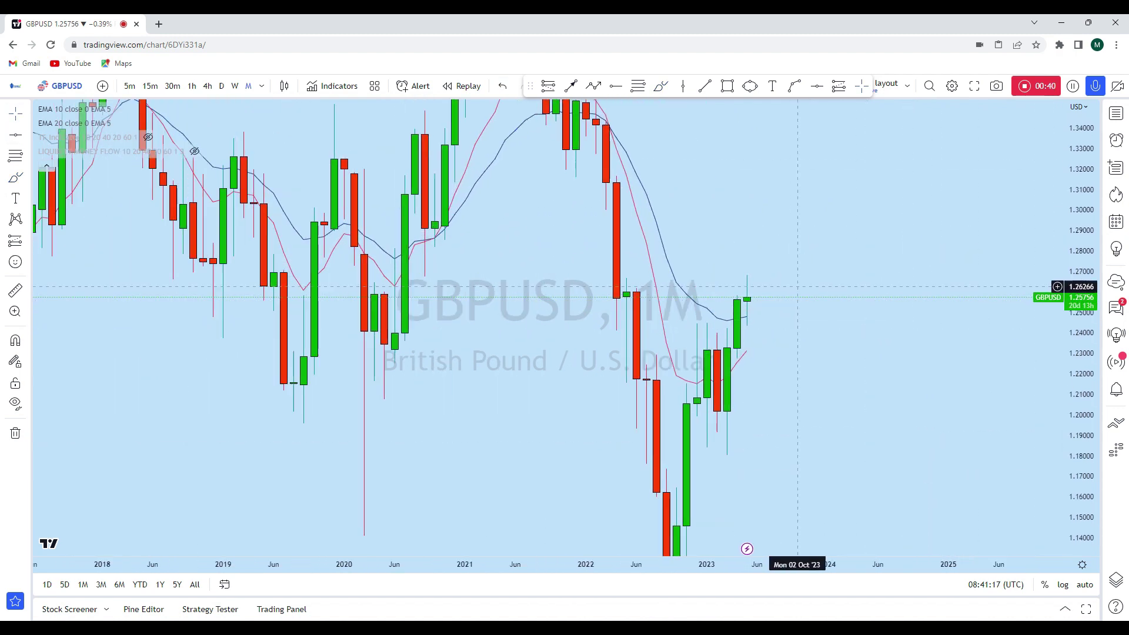
- Place a horizontal key level at 1.26668 on the recent high, discarding the trial freehand loop
{"action": "left_click", "coordinate": [818, 92]}
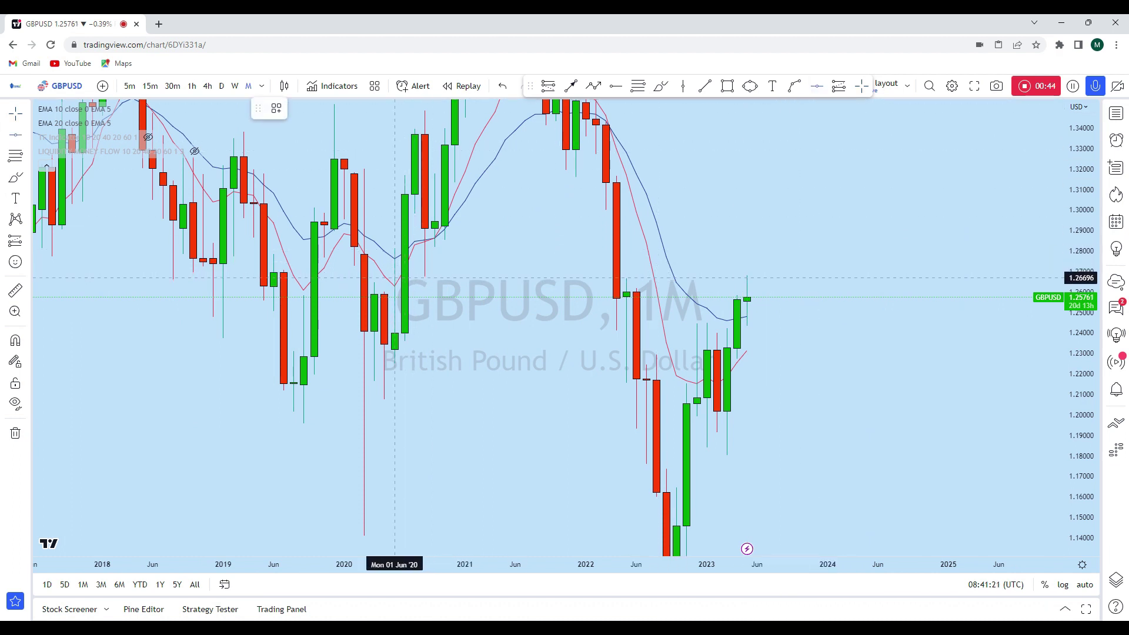
{"action": "left_click", "coordinate": [547, 276]}
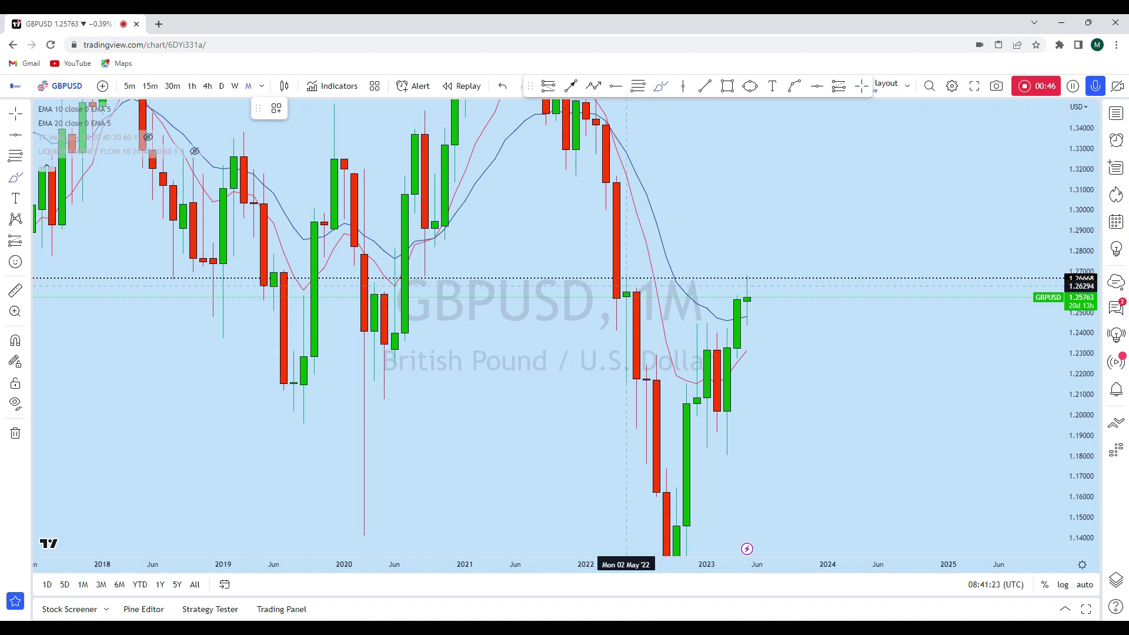
{"action": "left_click_drag", "start_coordinate": [618, 281], "coordinate": [617, 273]}
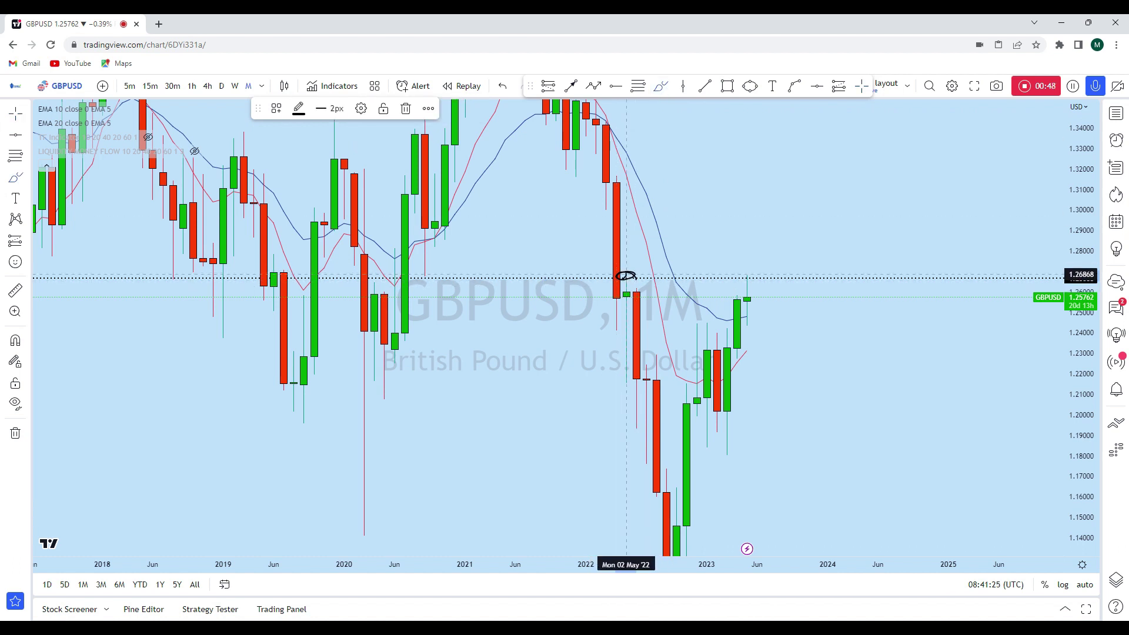
{"action": "left_click", "coordinate": [647, 250]}
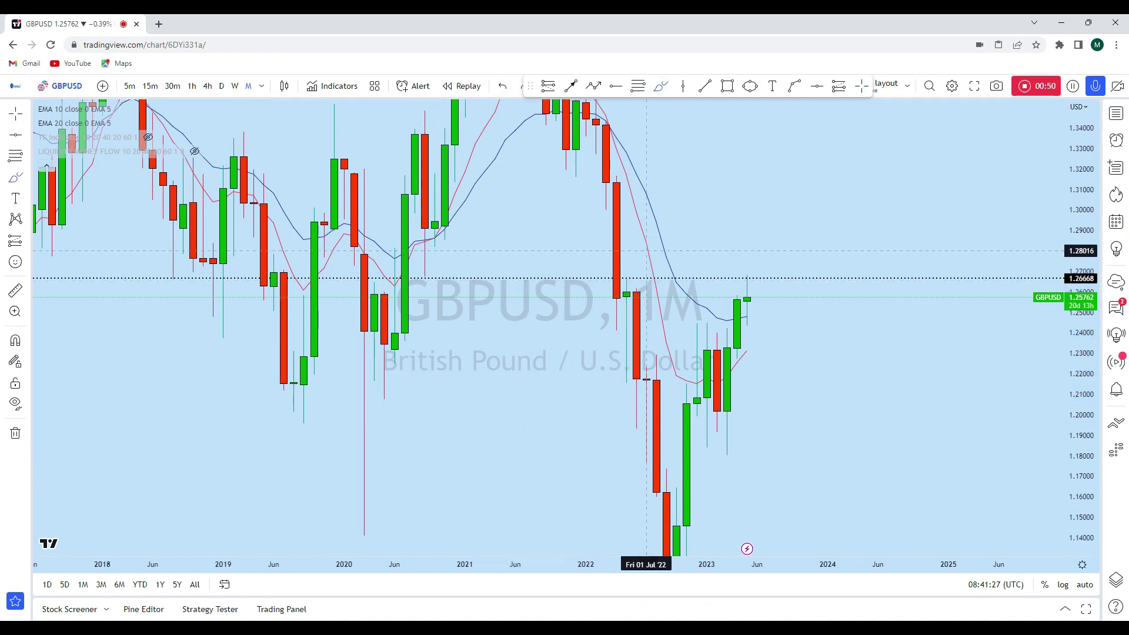
{"action": "left_click_drag", "start_coordinate": [666, 275], "coordinate": [788, 268]}
{"action": "left_click", "coordinate": [770, 241]}
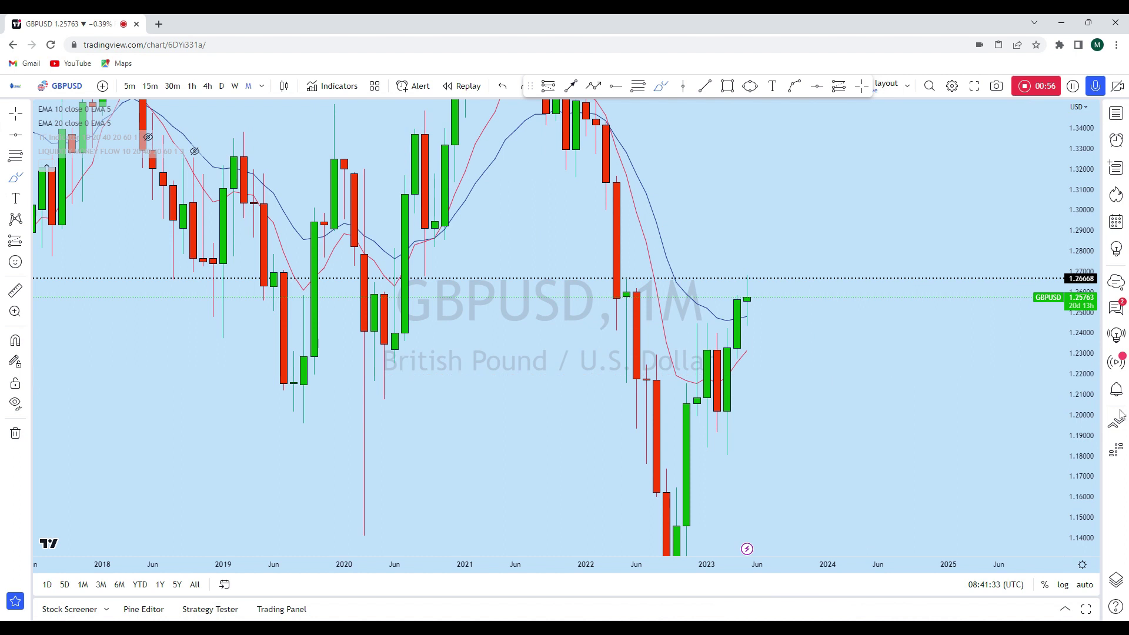
- Refit the price scale and place a second horizontal level at 1.24352
{"action": "left_click_drag", "start_coordinate": [1077, 374], "coordinate": [1076, 327]}
{"action": "double_click", "coordinate": [1076, 326]}
{"action": "scroll", "coordinate": [670, 235], "scroll_direction": "up", "scroll_amount": 2}
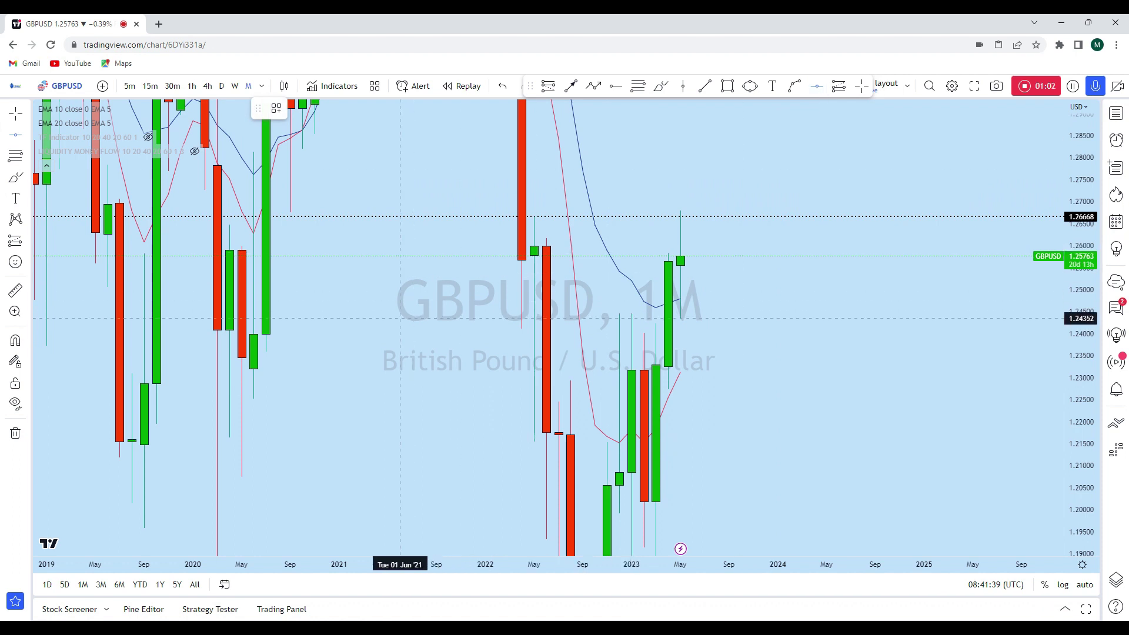
{"action": "left_click", "coordinate": [548, 318]}
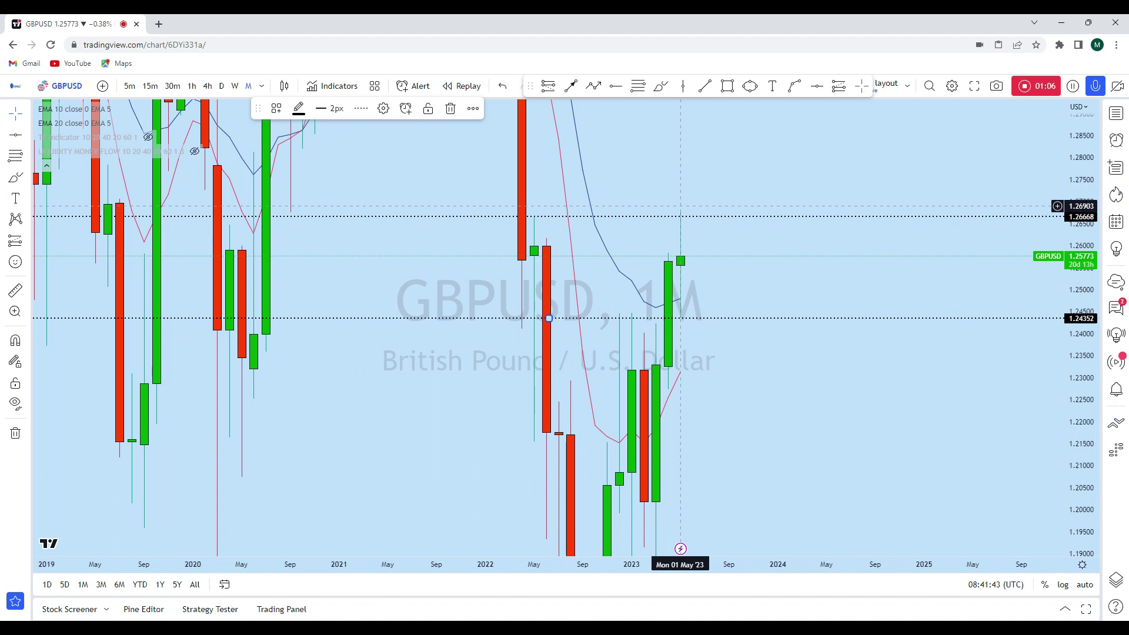
- Sketch trial freehand strokes projecting a drop from 1.260 to 1.242, then undo them
{"action": "scroll", "coordinate": [799, 242], "scroll_direction": "down", "scroll_amount": 2}
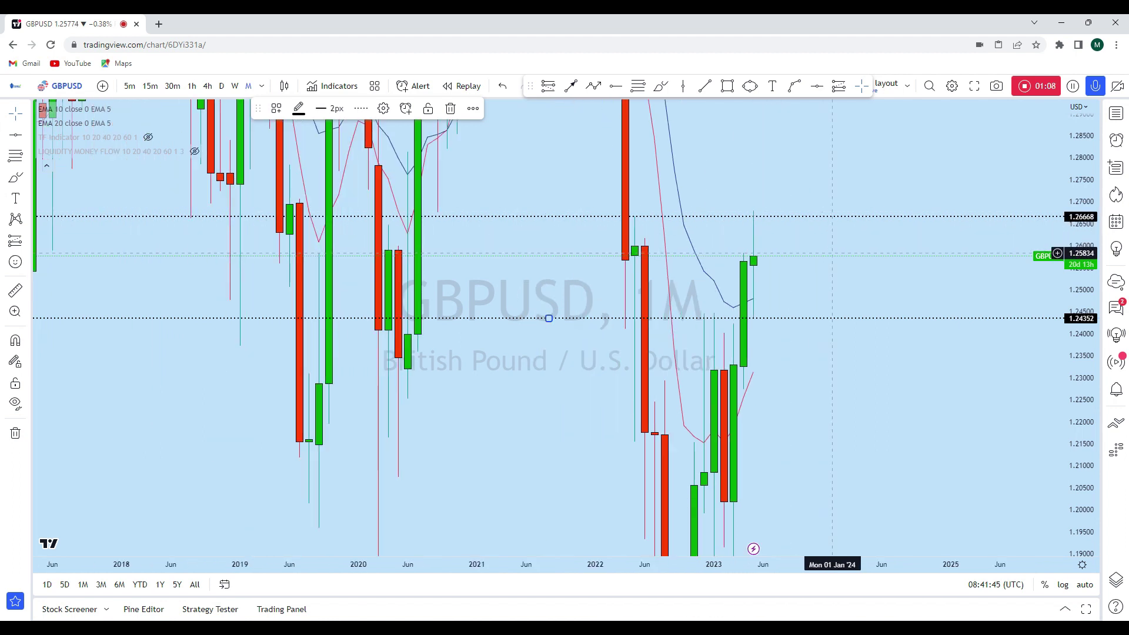
{"action": "left_click", "coordinate": [654, 85]}
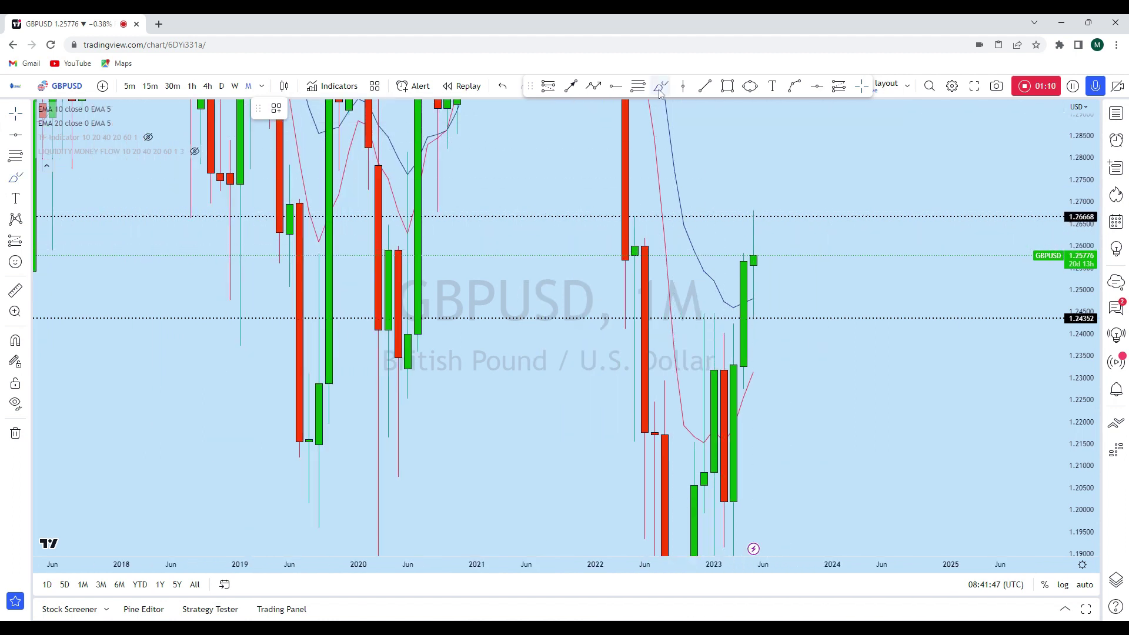
{"action": "mouse_move", "coordinate": [763, 255]}
{"action": "left_mouse_down"}
{"action": "mouse_move", "coordinate": [770, 247]}
{"action": "mouse_move", "coordinate": [782, 322]}
{"action": "left_mouse_up"}
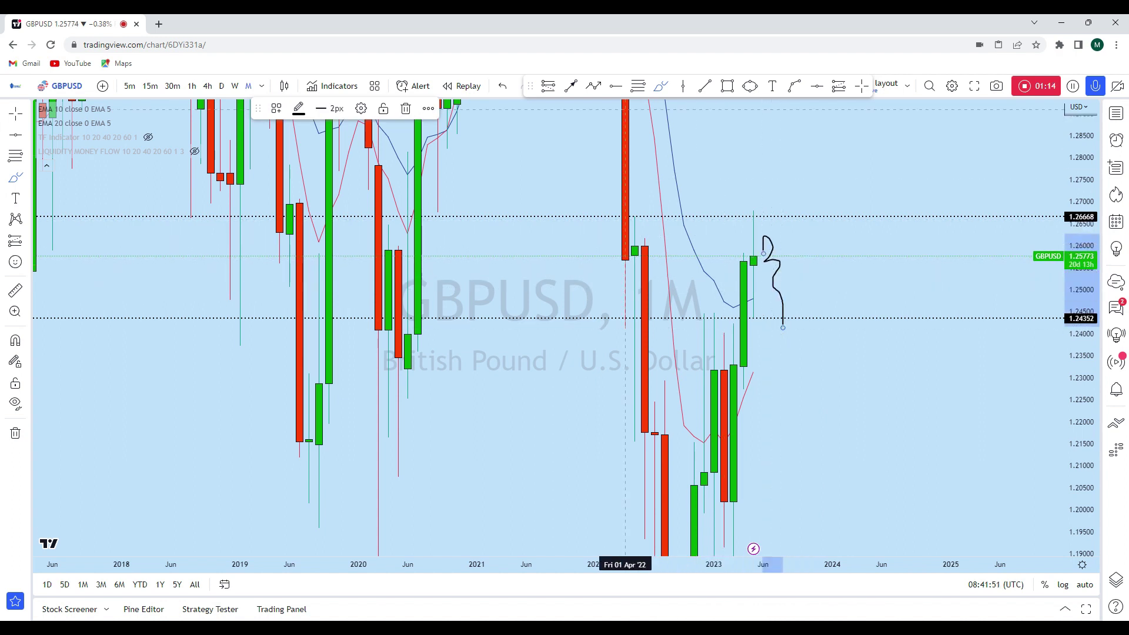
{"action": "left_click", "coordinate": [504, 87]}
{"action": "mouse_move", "coordinate": [781, 209]}
{"action": "left_mouse_down"}
{"action": "mouse_move", "coordinate": [753, 205]}
{"action": "mouse_move", "coordinate": [779, 209]}
{"action": "left_mouse_up"}
{"action": "left_click", "coordinate": [503, 86]}
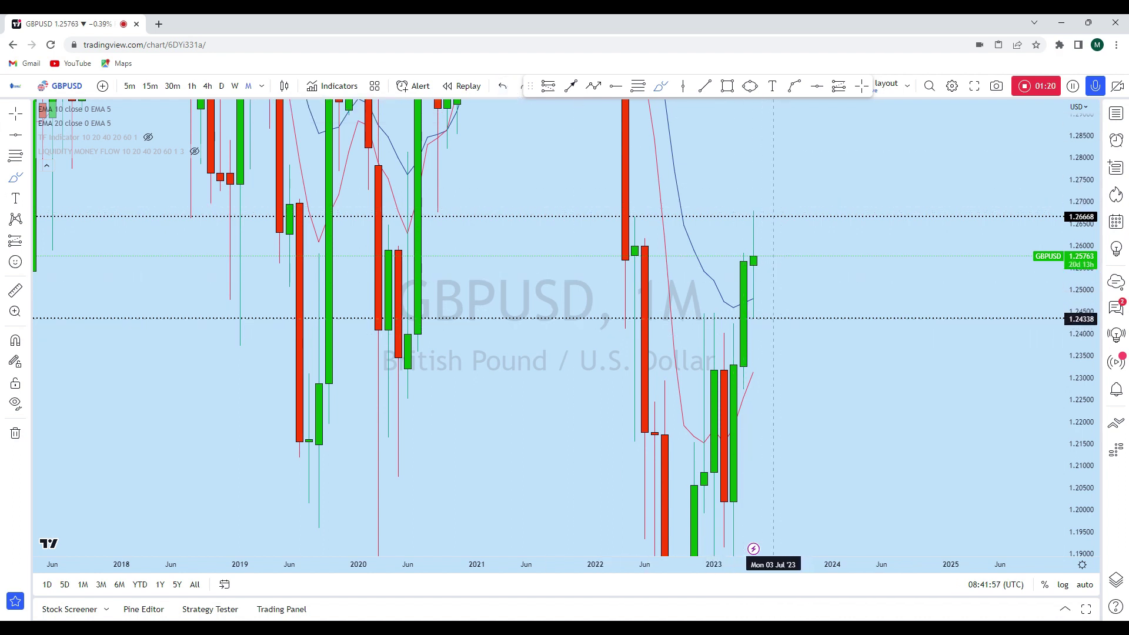
- Switch to the weekly timeframe and pan to show the recent bars
{"action": "left_click", "coordinate": [235, 86]}
{"action": "left_click_drag", "start_coordinate": [849, 229], "coordinate": [933, 302]}
{"action": "scroll", "coordinate": [964, 305], "scroll_direction": "up", "scroll_amount": 2}
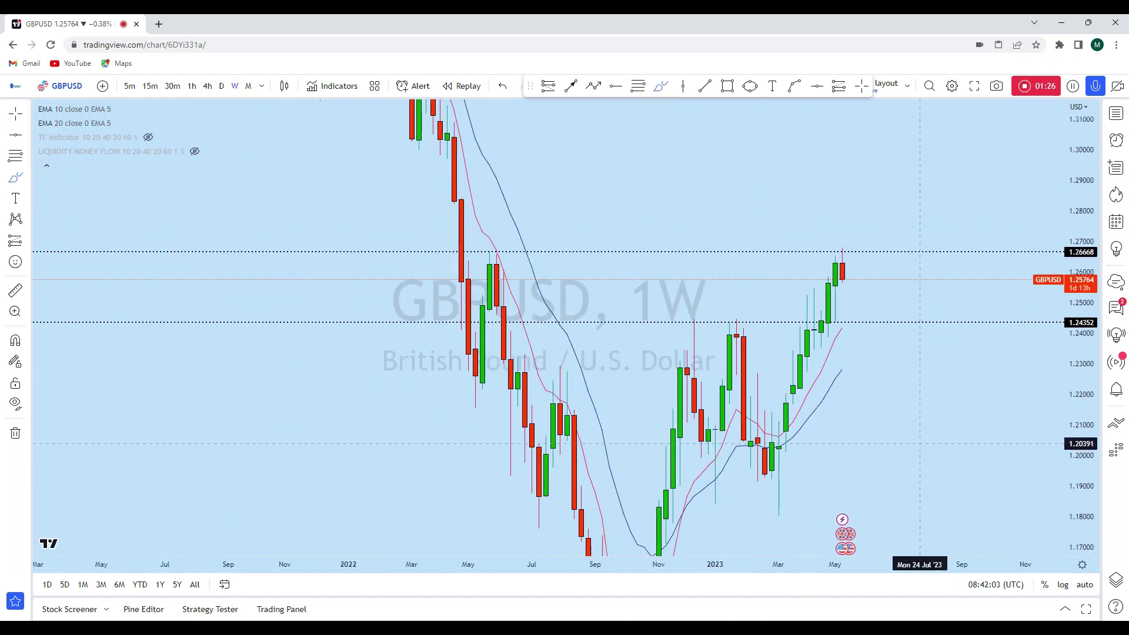
{"action": "scroll", "coordinate": [920, 443], "scroll_direction": "down", "scroll_amount": 3}
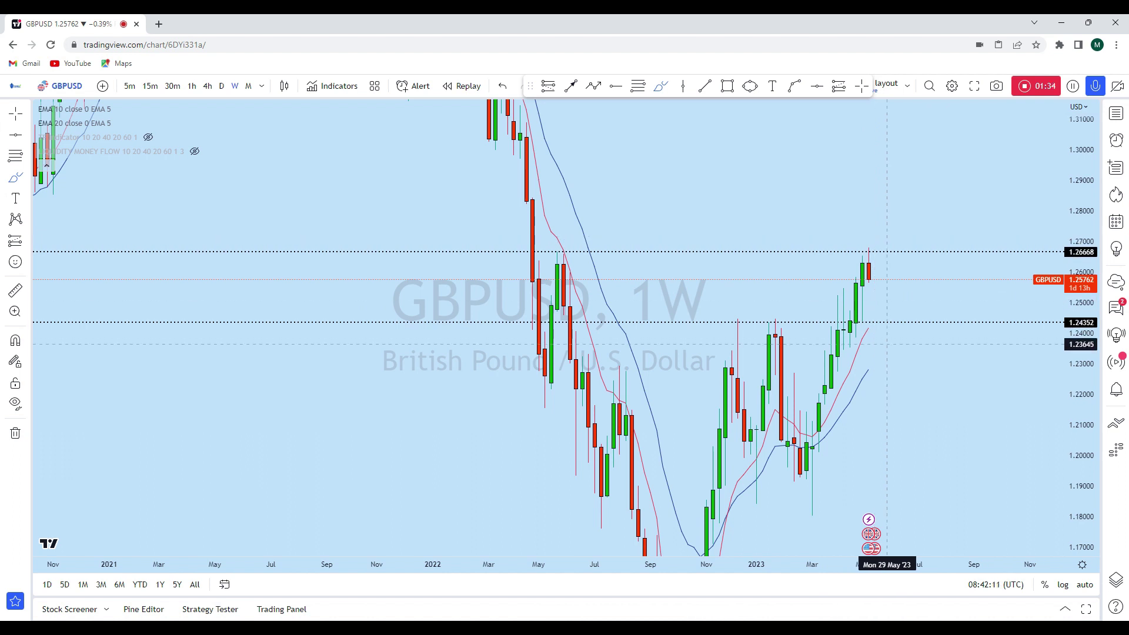
{"action": "scroll", "coordinate": [887, 344], "scroll_direction": "up", "scroll_amount": 2}
- Sketch a freehand loop and a projected path to 1.23606, then delete the curve
{"action": "left_click_drag", "start_coordinate": [766, 515], "coordinate": [759, 507]}
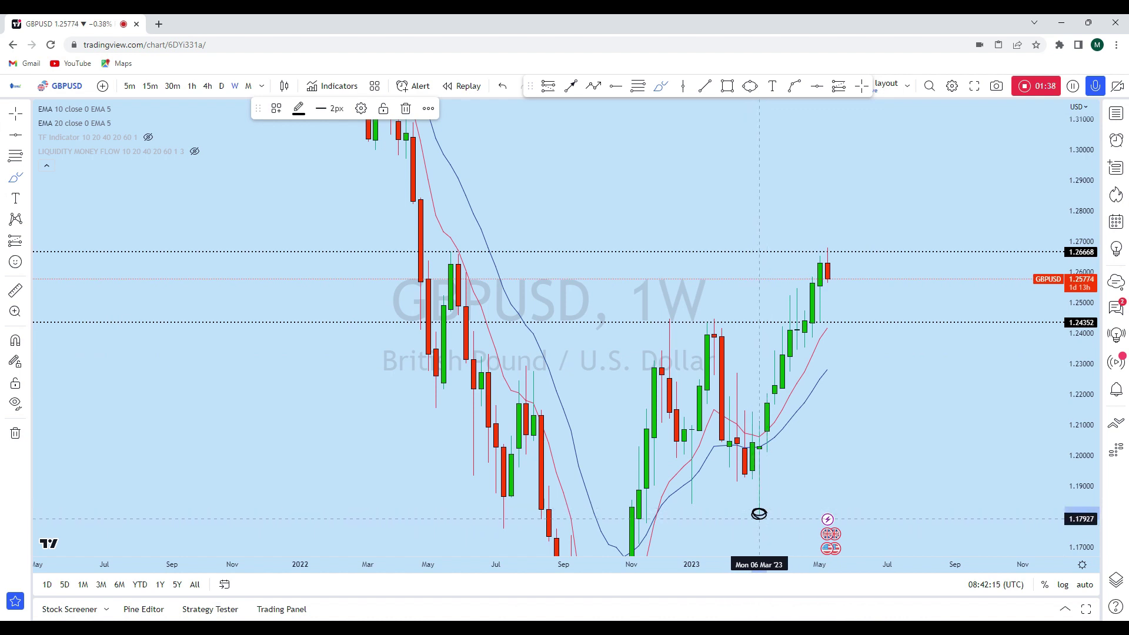
{"action": "mouse_move", "coordinate": [759, 513]}
{"action": "left_mouse_down"}
{"action": "mouse_move", "coordinate": [802, 270]}
{"action": "mouse_move", "coordinate": [834, 265]}
{"action": "mouse_move", "coordinate": [841, 345]}
{"action": "left_mouse_up"}
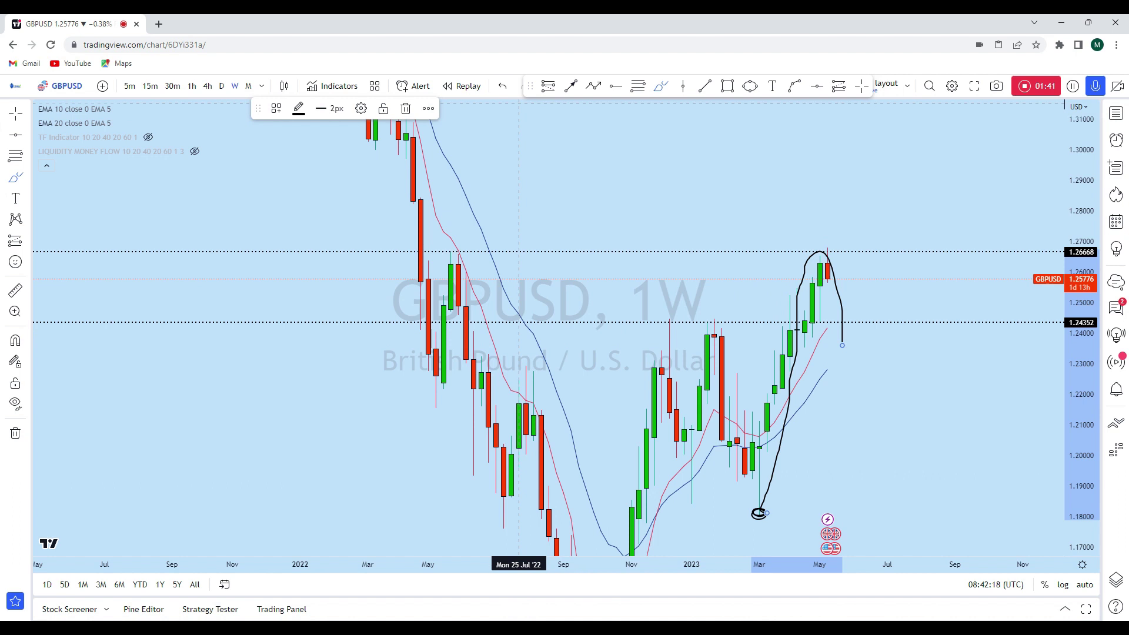
{"action": "key", "text": "Delete"}
{"action": "left_click", "coordinate": [639, 88]}
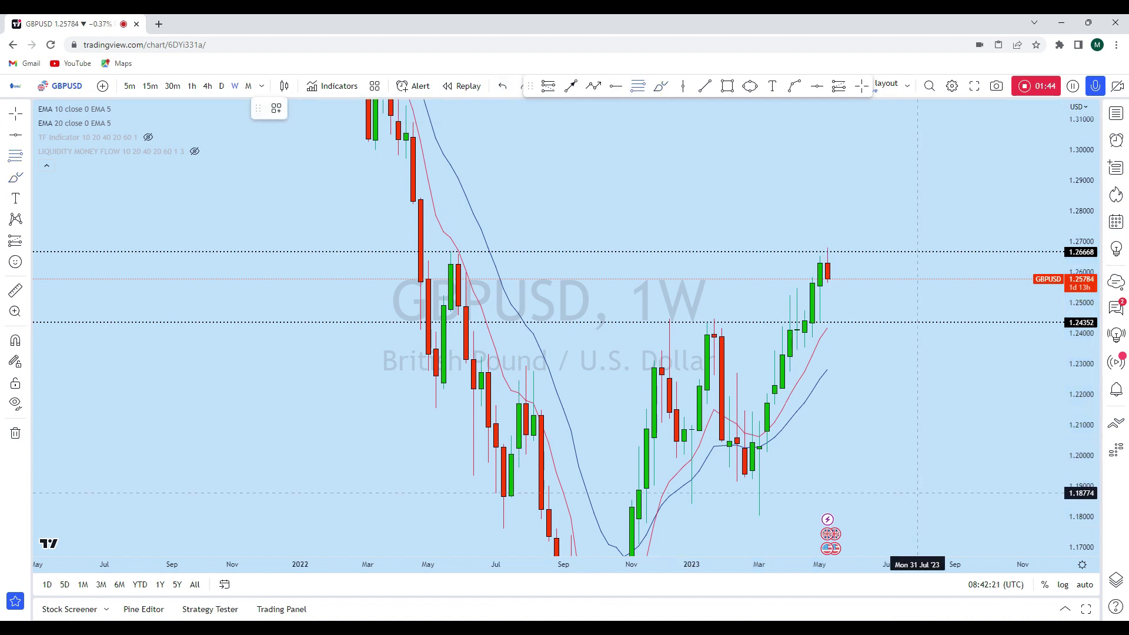
- Draw a Fib Retracement from 1.18023 to 1.26783, add a level at 1.23433, then delete the Fib
{"action": "left_click", "coordinate": [917, 515]}
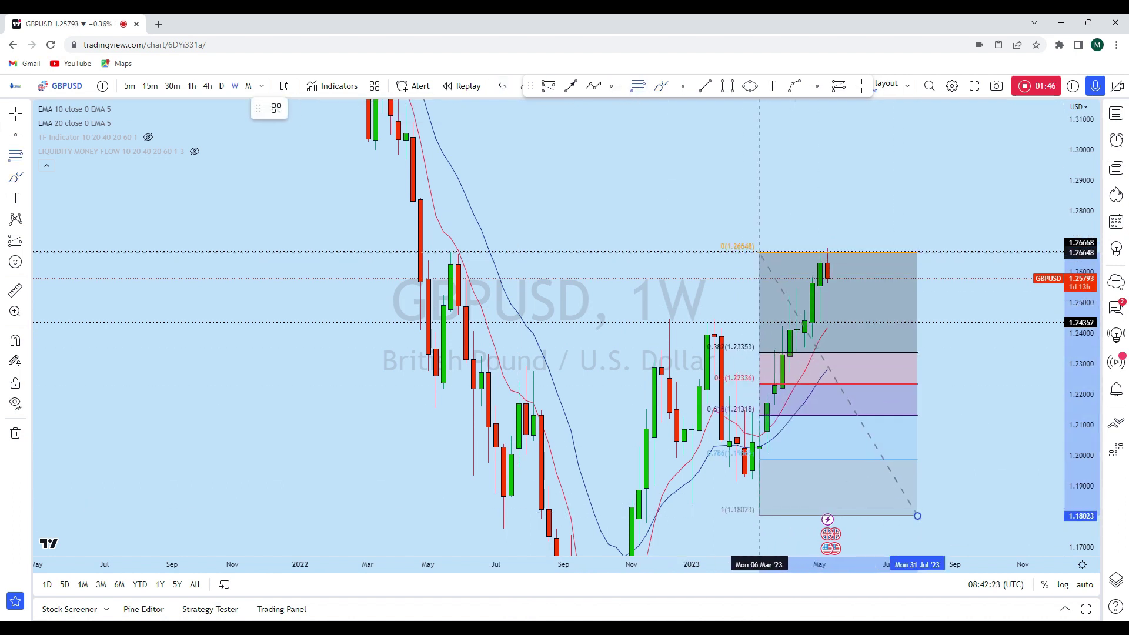
{"action": "left_click", "coordinate": [759, 248]}
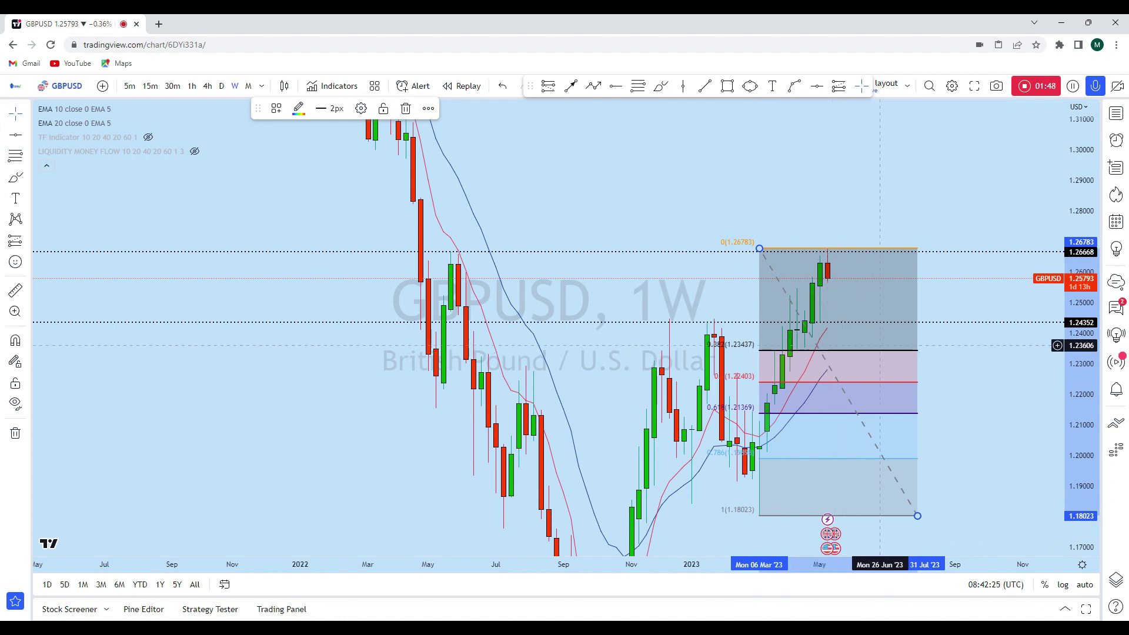
{"action": "left_click", "coordinate": [816, 86]}
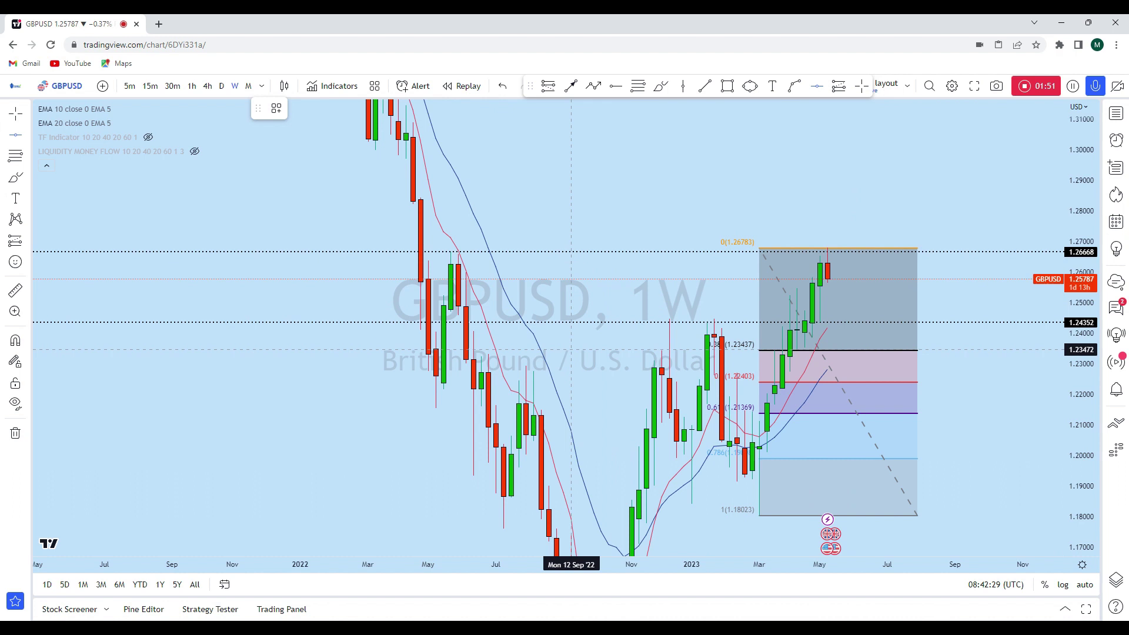
{"action": "left_click", "coordinate": [548, 350]}
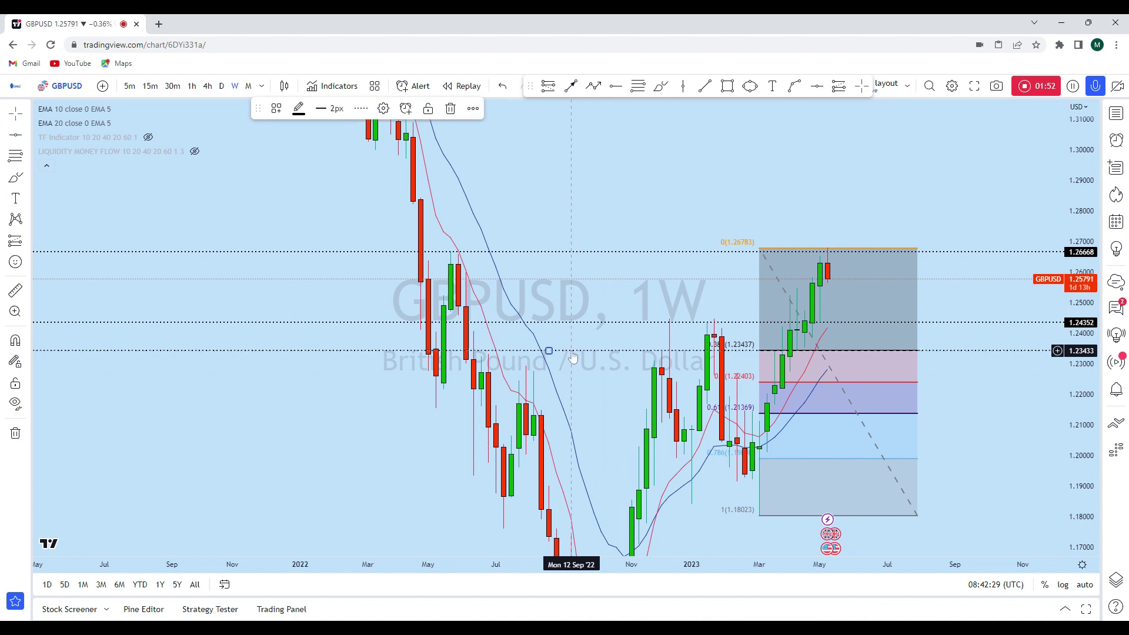
{"action": "left_click", "coordinate": [909, 254]}
{"action": "key", "text": "Delete"}
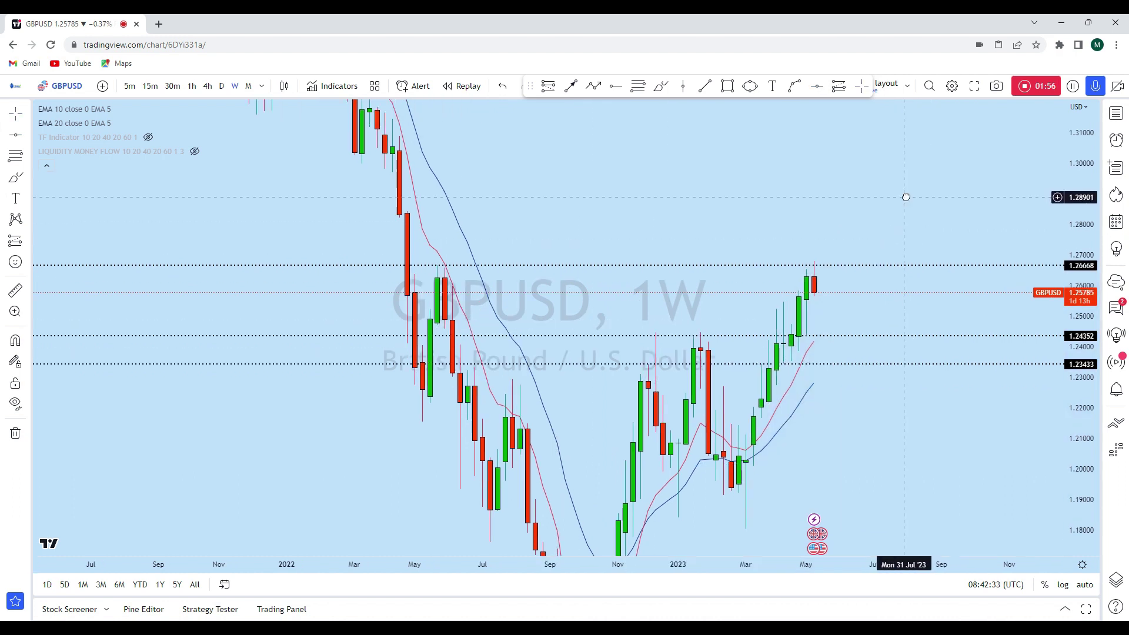
- Measure the recent candles' price range and place a horizontal level at 1.24952
{"action": "scroll", "coordinate": [999, 341], "scroll_direction": "up", "scroll_amount": 5}
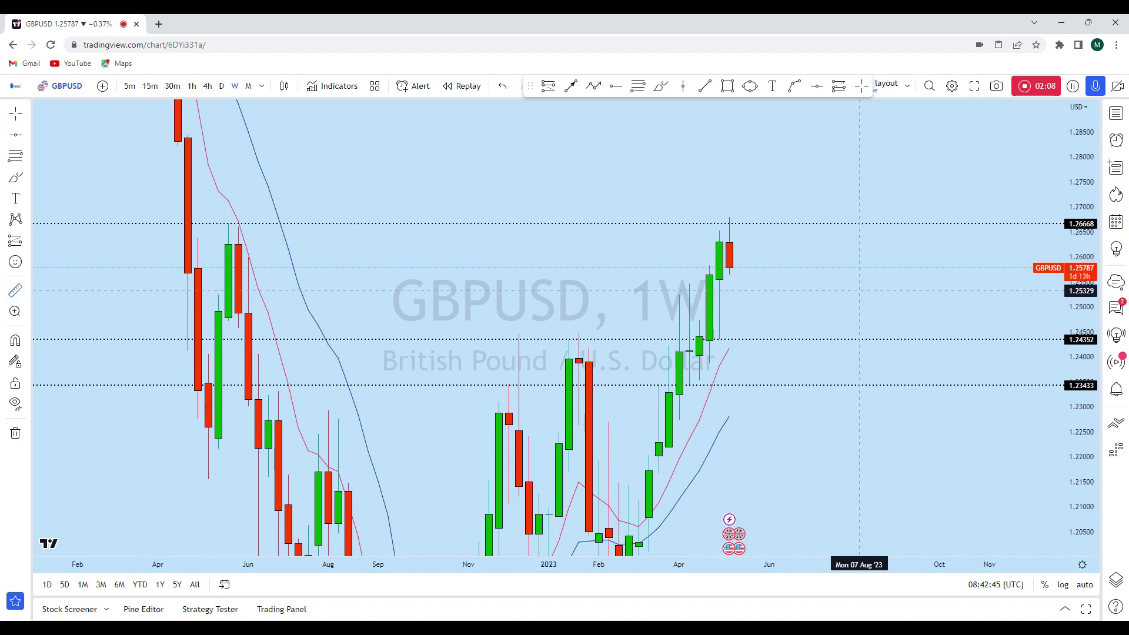
{"action": "left_click", "coordinate": [869, 279]}
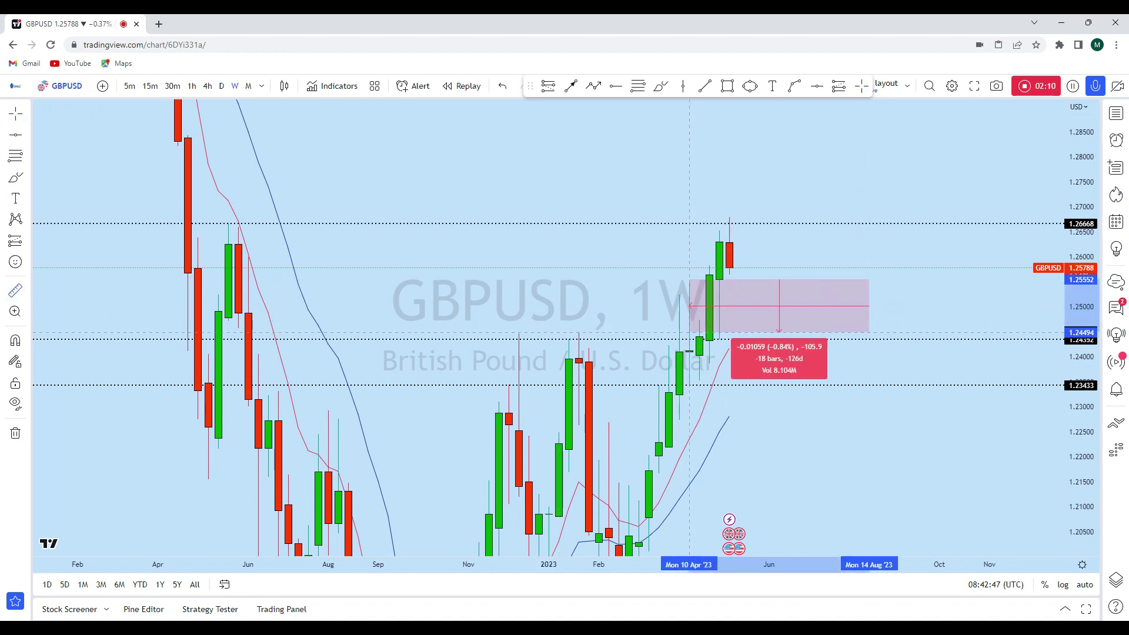
{"action": "left_click", "coordinate": [669, 339]}
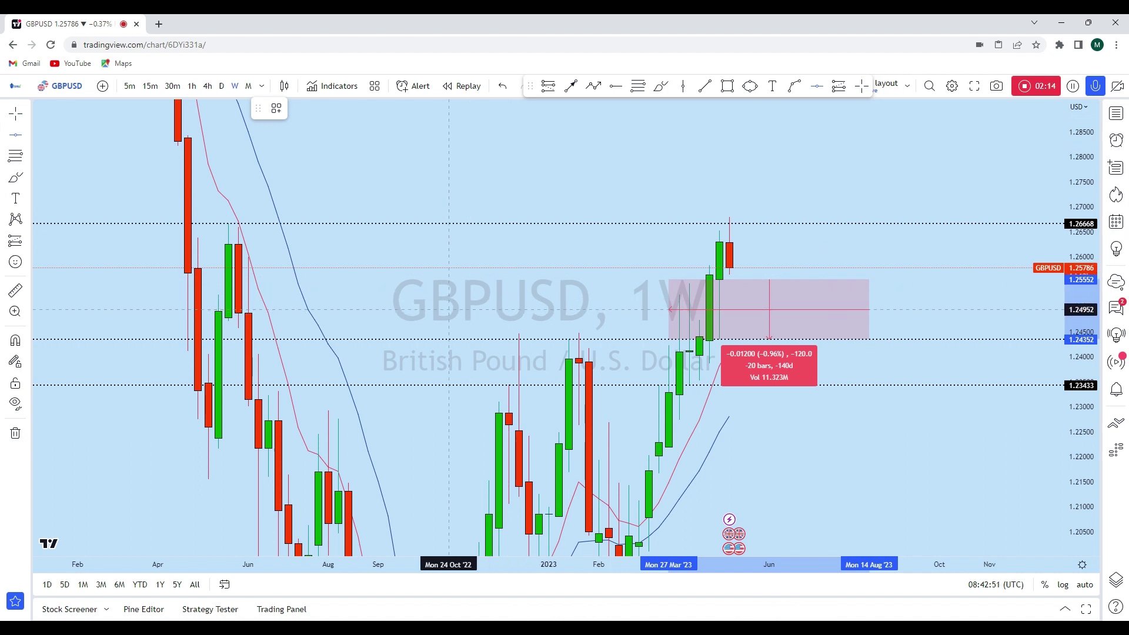
{"action": "left_click", "coordinate": [548, 309]}
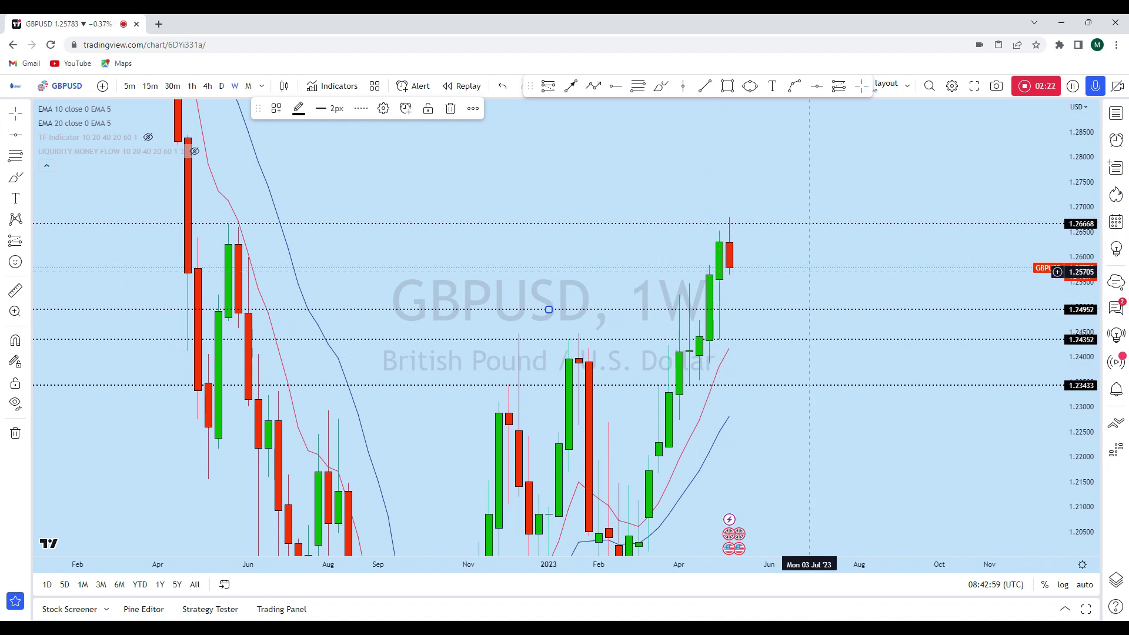
- Sketch a brush arrow projecting the move, delete it, and switch to the 4-hour interval
{"action": "left_click", "coordinate": [660, 86]}
{"action": "mouse_move", "coordinate": [732, 268]}
{"action": "left_mouse_down"}
{"action": "mouse_move", "coordinate": [749, 317]}
{"action": "mouse_move", "coordinate": [764, 307]}
{"action": "mouse_move", "coordinate": [791, 216]}
{"action": "mouse_move", "coordinate": [739, 217]}
{"action": "left_mouse_up"}
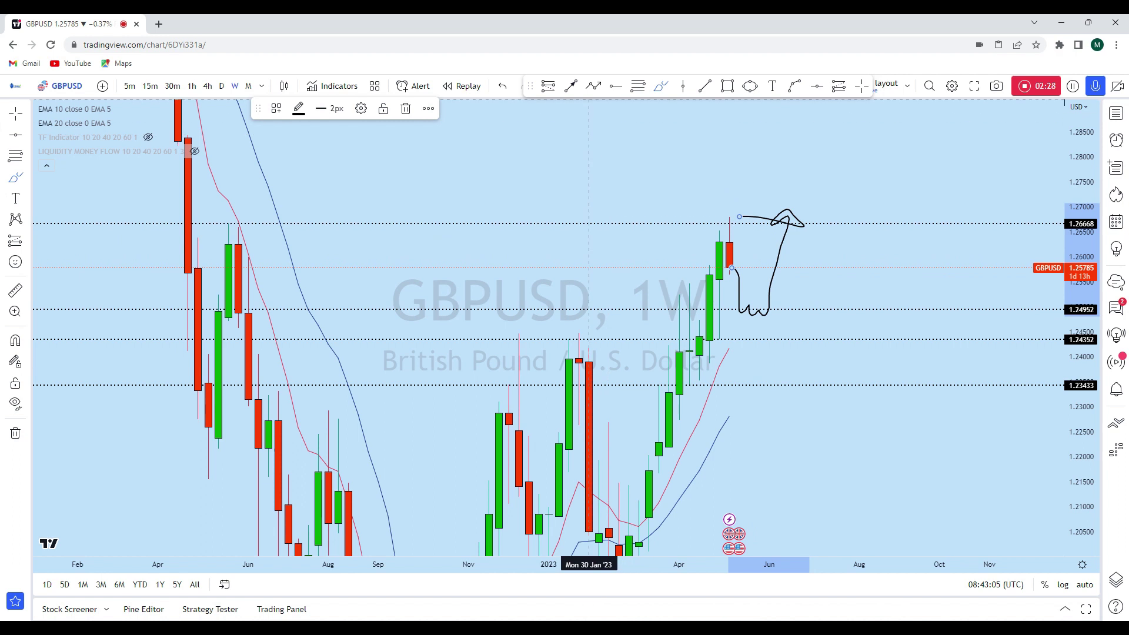
{"action": "key", "text": "Delete"}
{"action": "left_click", "coordinate": [208, 86]}
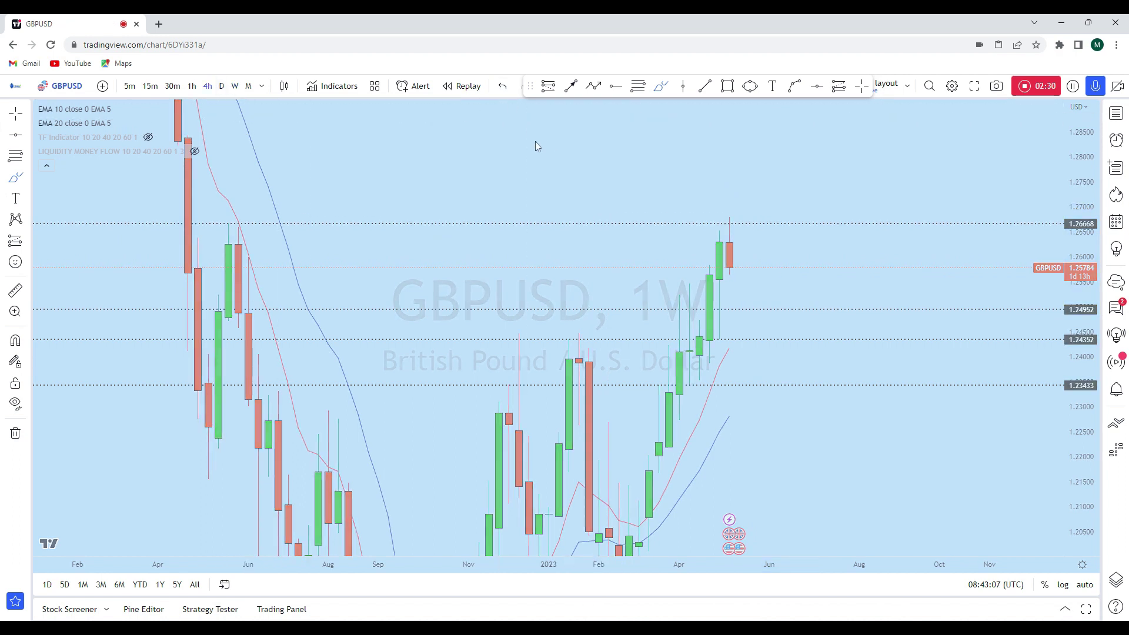
- Switch to daily candles, undo a stroke over the May highs, and enlarge the candles
{"action": "left_click", "coordinate": [222, 87]}
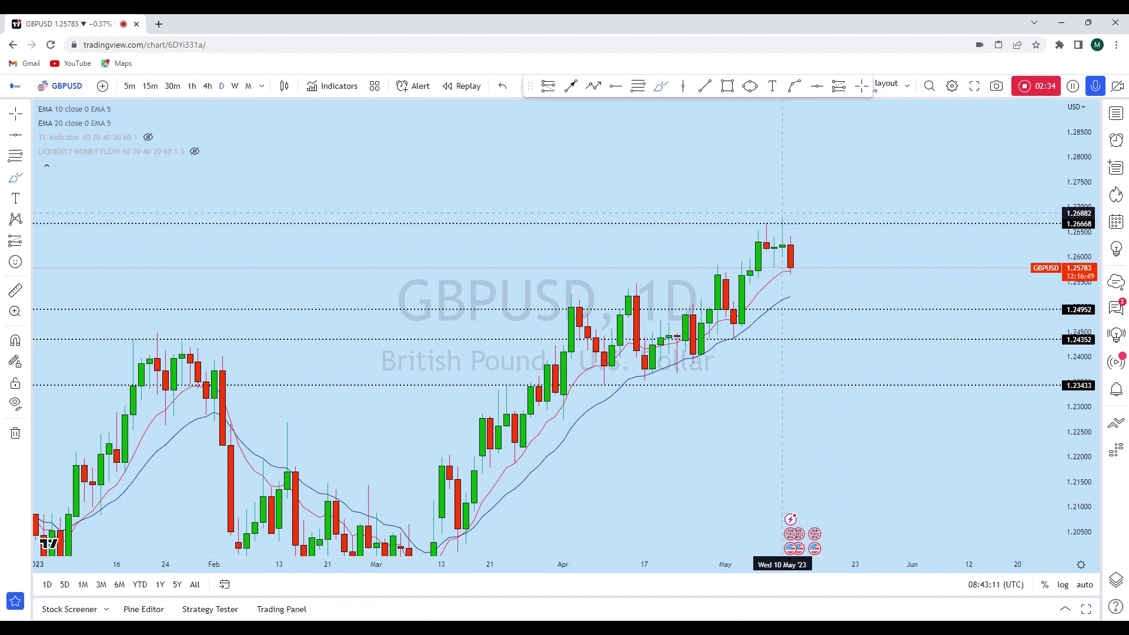
{"action": "left_click_drag", "start_coordinate": [790, 220], "coordinate": [781, 222]}
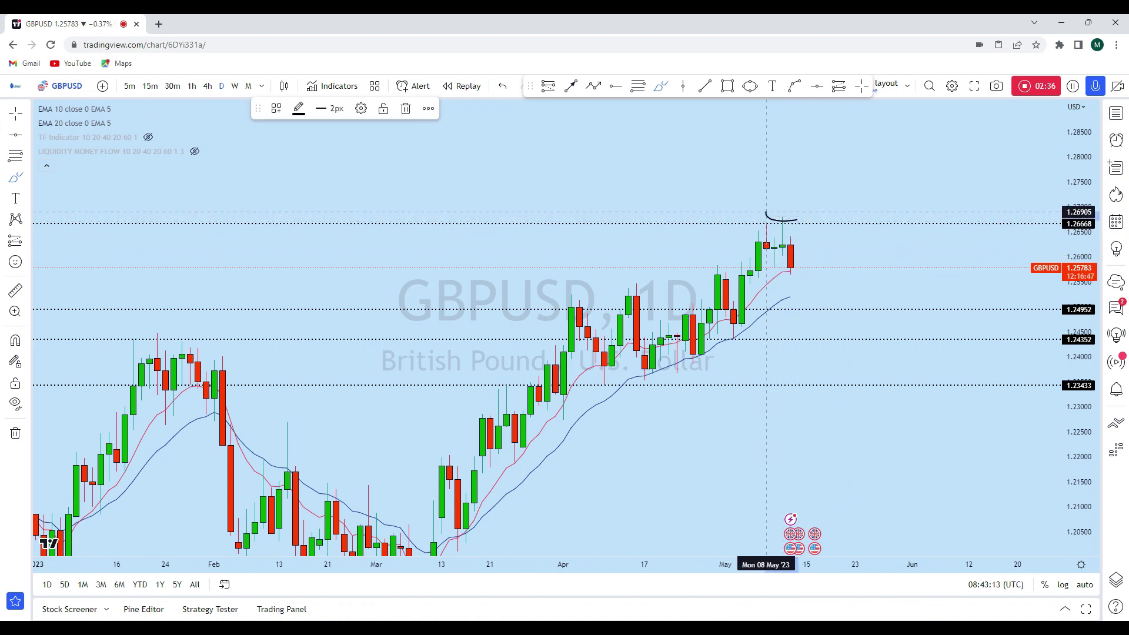
{"action": "left_click", "coordinate": [502, 86]}
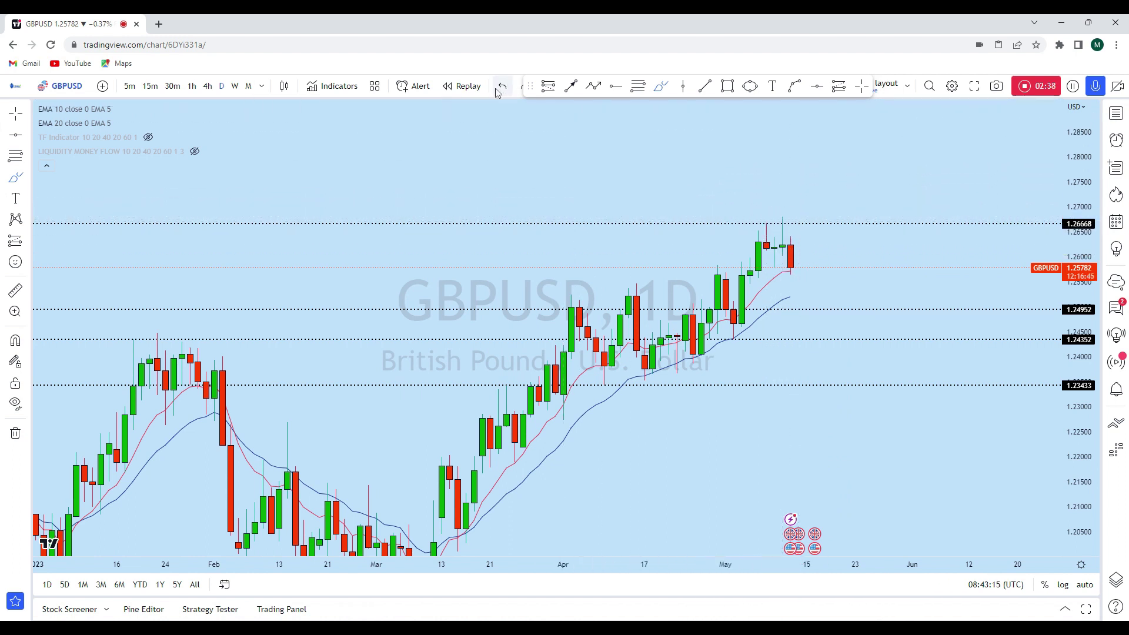
{"action": "left_click_drag", "start_coordinate": [789, 352], "coordinate": [812, 429]}
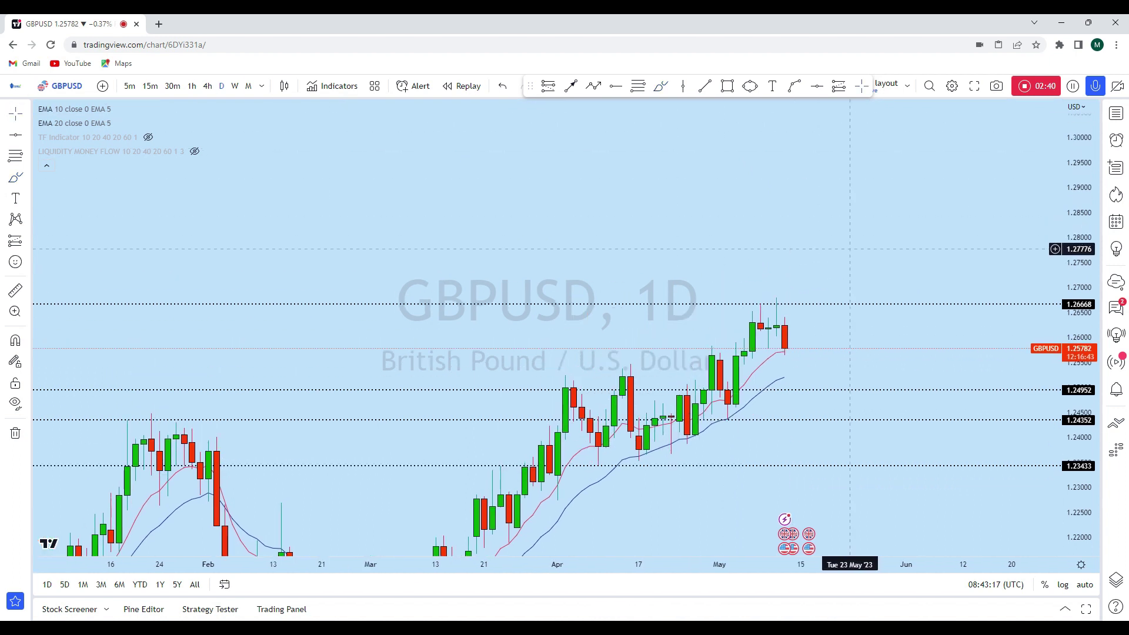
{"action": "left_click_drag", "start_coordinate": [1079, 412], "coordinate": [1064, 160]}
{"action": "scroll", "coordinate": [764, 259], "scroll_direction": "up", "scroll_amount": 2}
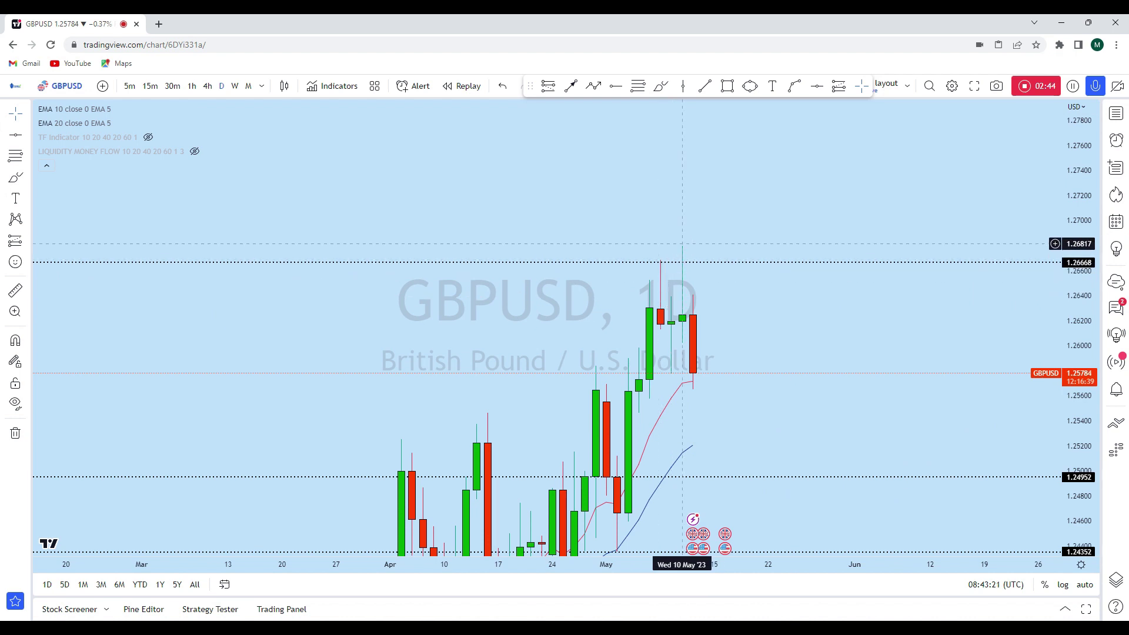
{"action": "scroll", "coordinate": [682, 351], "scroll_direction": "down", "scroll_amount": 2}
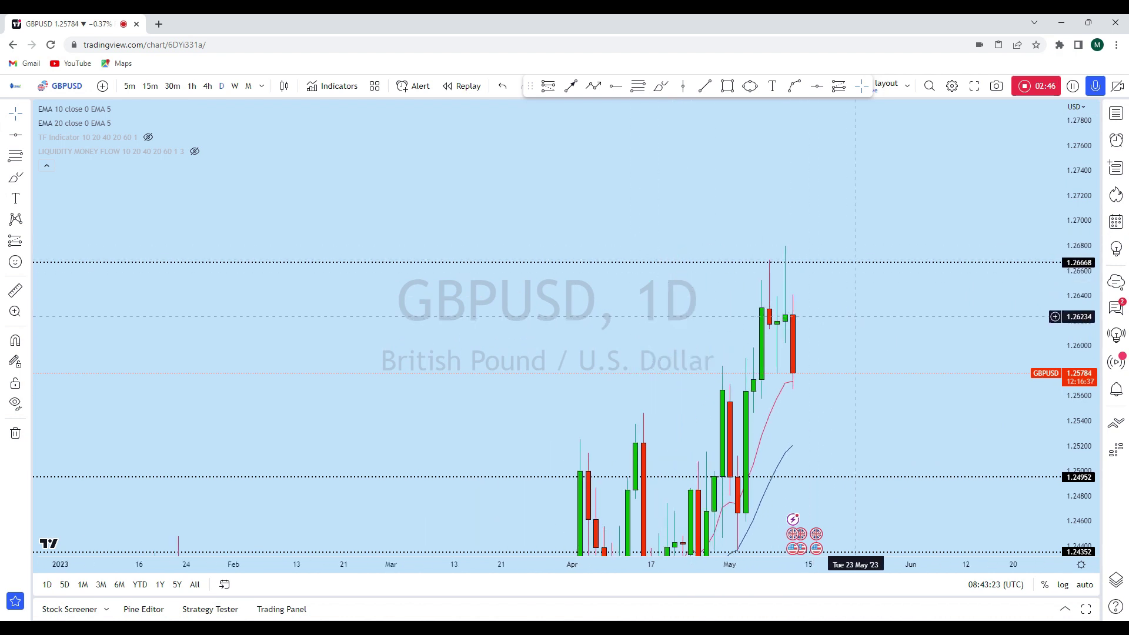
{"action": "scroll", "coordinate": [769, 517], "scroll_direction": "up", "scroll_amount": 2}
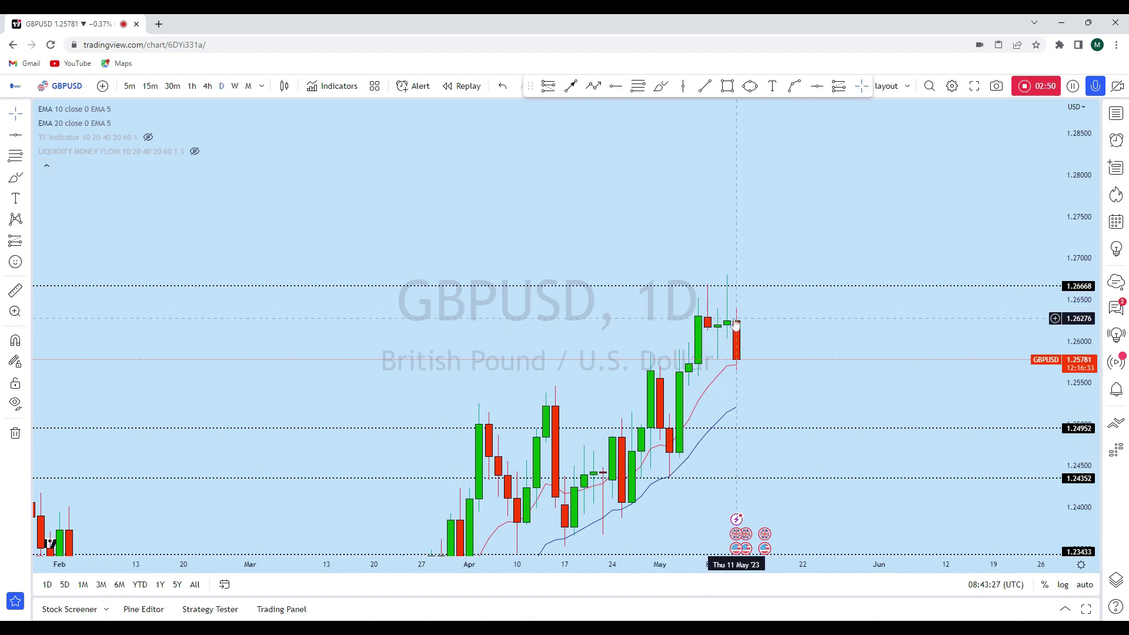
{"action": "scroll", "coordinate": [765, 322], "scroll_direction": "down", "scroll_amount": 2}
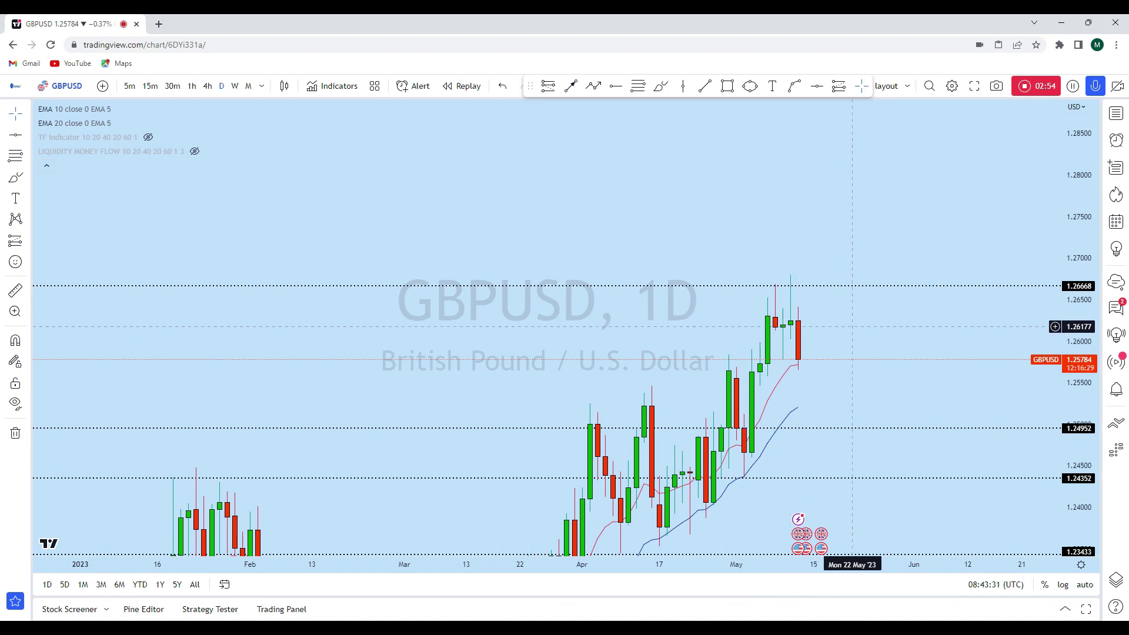
{"action": "scroll", "coordinate": [856, 332], "scroll_direction": "right", "scroll_amount": 2}
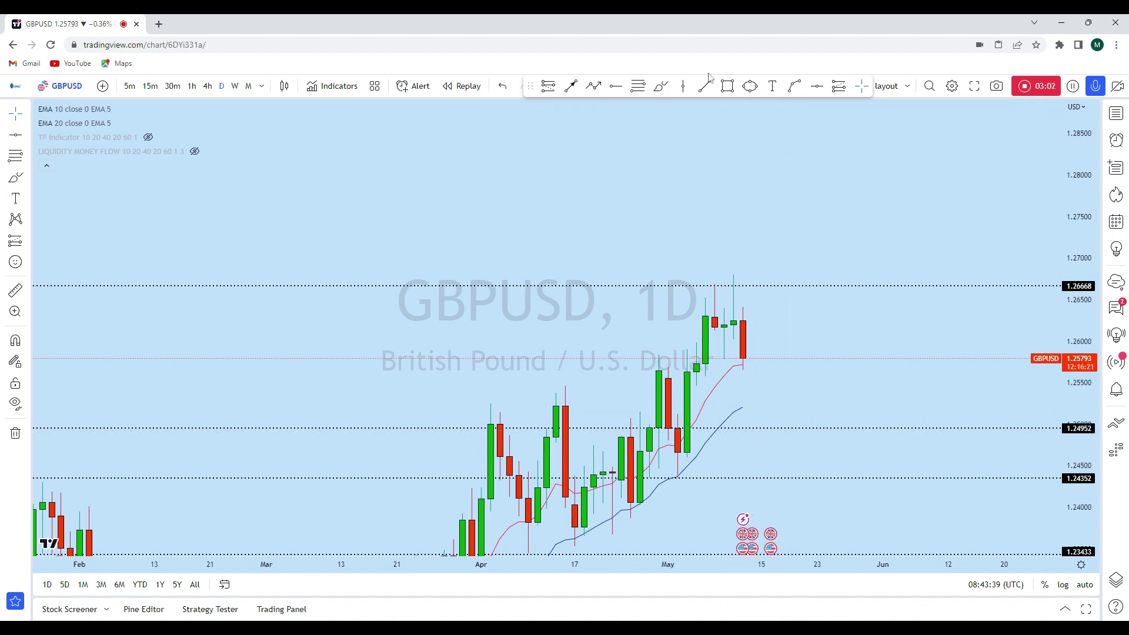
- Draw and undo a freehand stroke up to 1.2613, then switch to 4-hour candles
{"action": "mouse_move", "coordinate": [742, 357]}
{"action": "left_mouse_down"}
{"action": "mouse_move", "coordinate": [761, 328]}
{"action": "mouse_move", "coordinate": [780, 420]}
{"action": "left_mouse_up"}
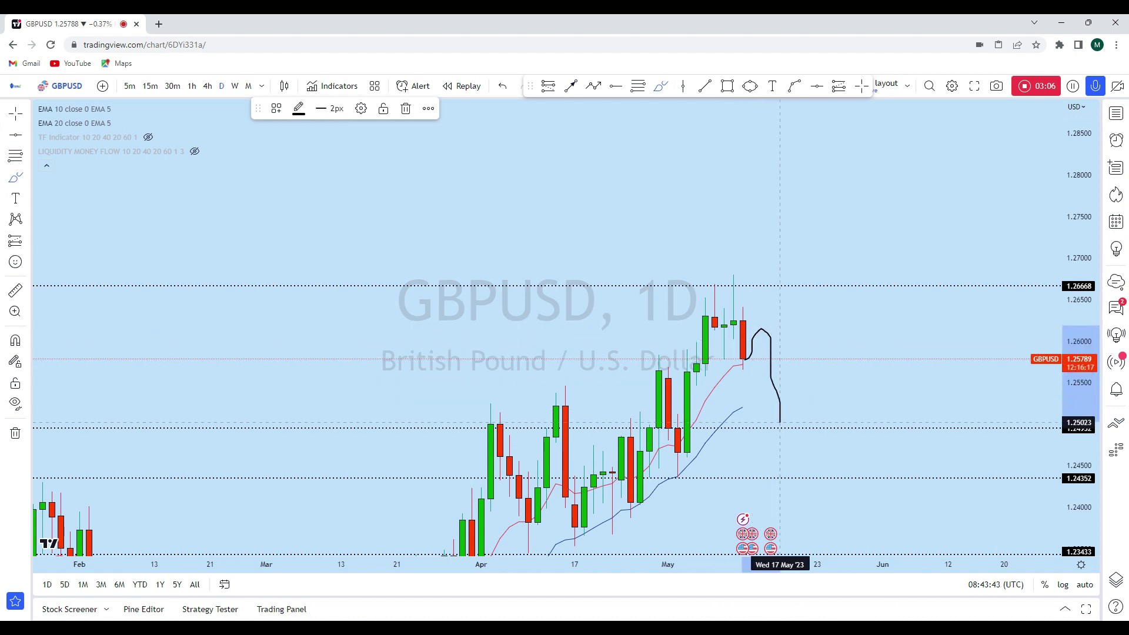
{"action": "key", "text": "ctrl+z"}
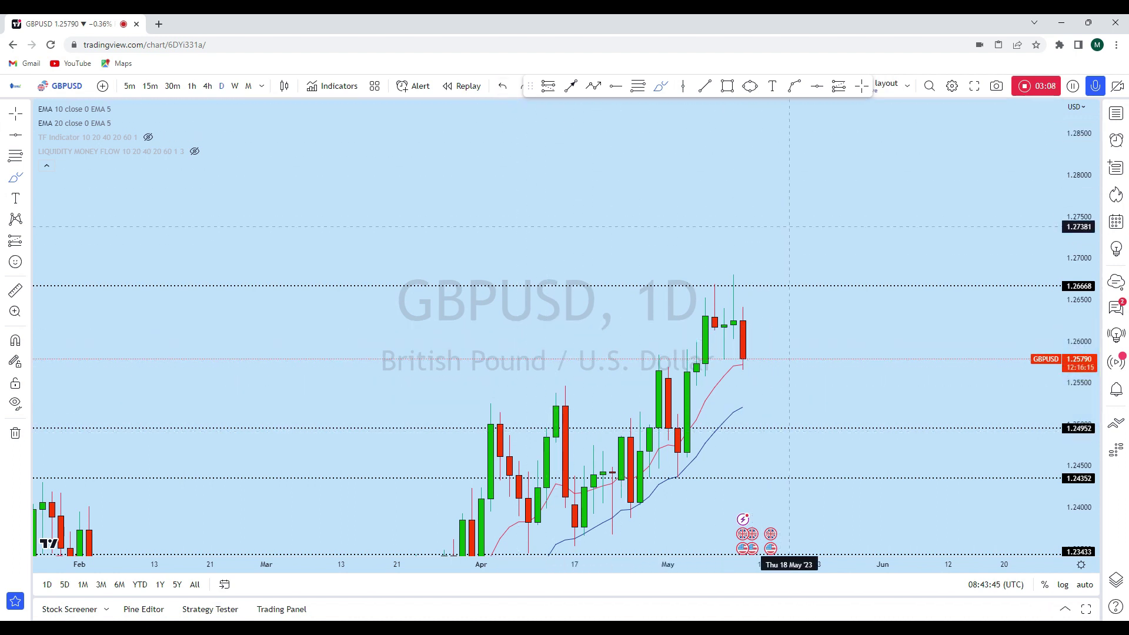
{"action": "scroll", "coordinate": [835, 427], "scroll_direction": "down", "scroll_amount": 2}
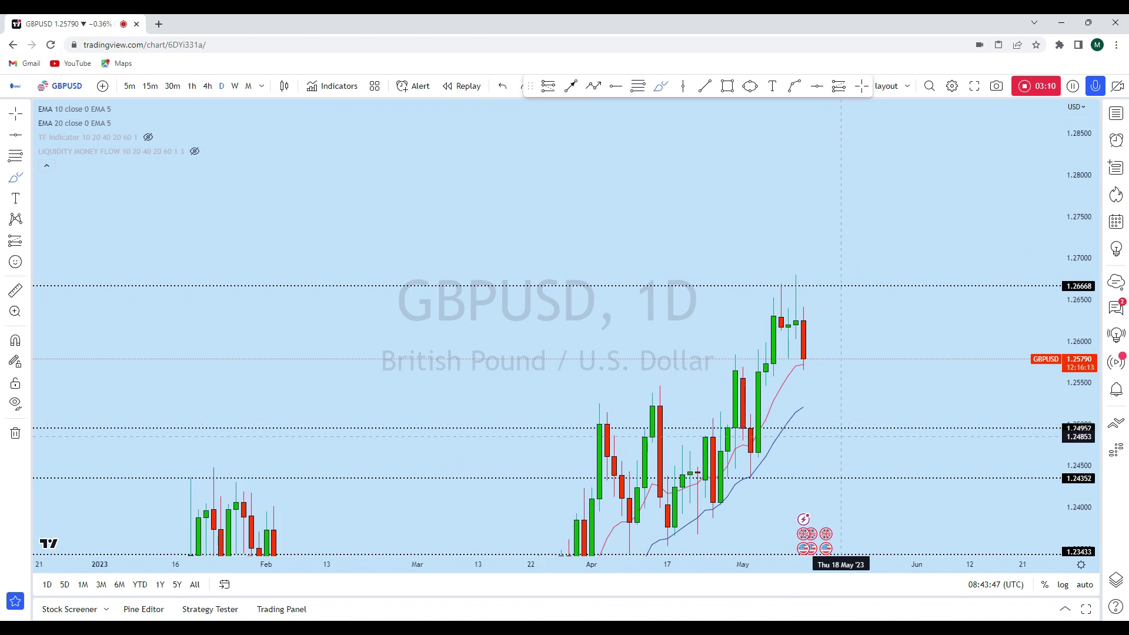
{"action": "scroll", "coordinate": [841, 562], "scroll_direction": "up", "scroll_amount": 1}
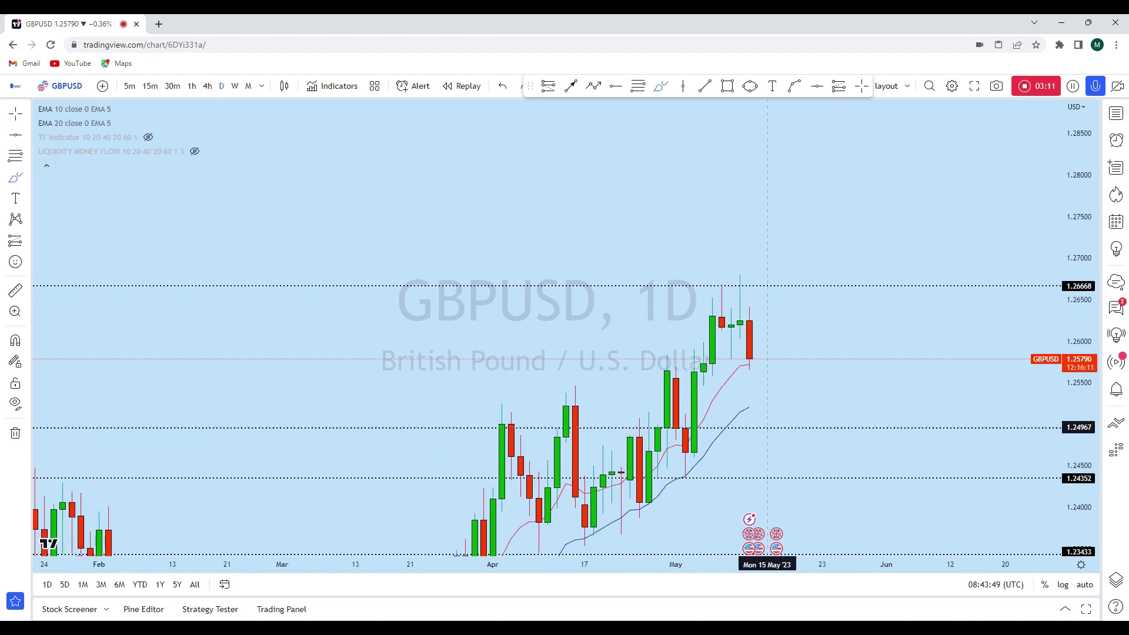
{"action": "left_click", "coordinate": [207, 86]}
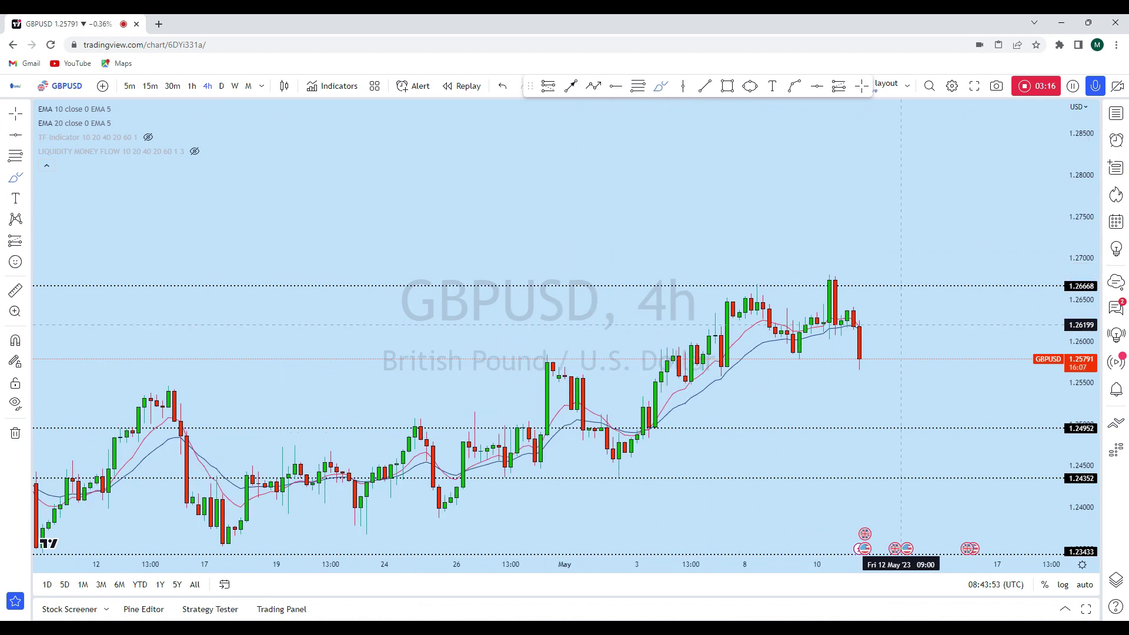
- Pan toward the latest candles and try brush strokes near the 1.268 peak, undoing the last
{"action": "scroll", "coordinate": [896, 561], "scroll_direction": "down", "scroll_amount": 1}
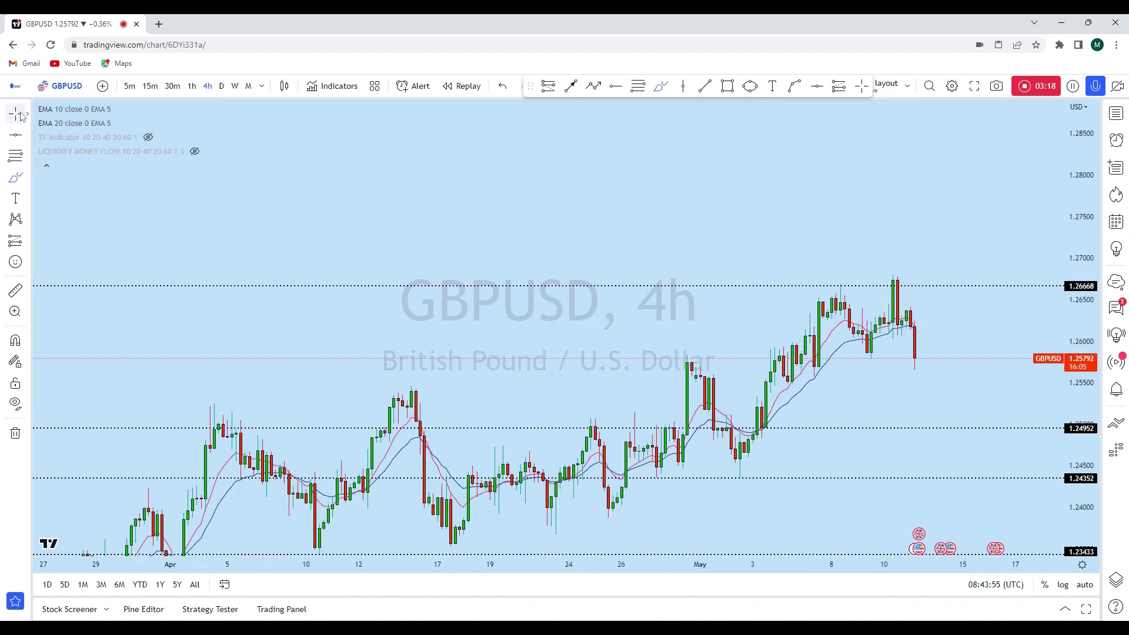
{"action": "left_click_drag", "start_coordinate": [935, 254], "coordinate": [867, 241]}
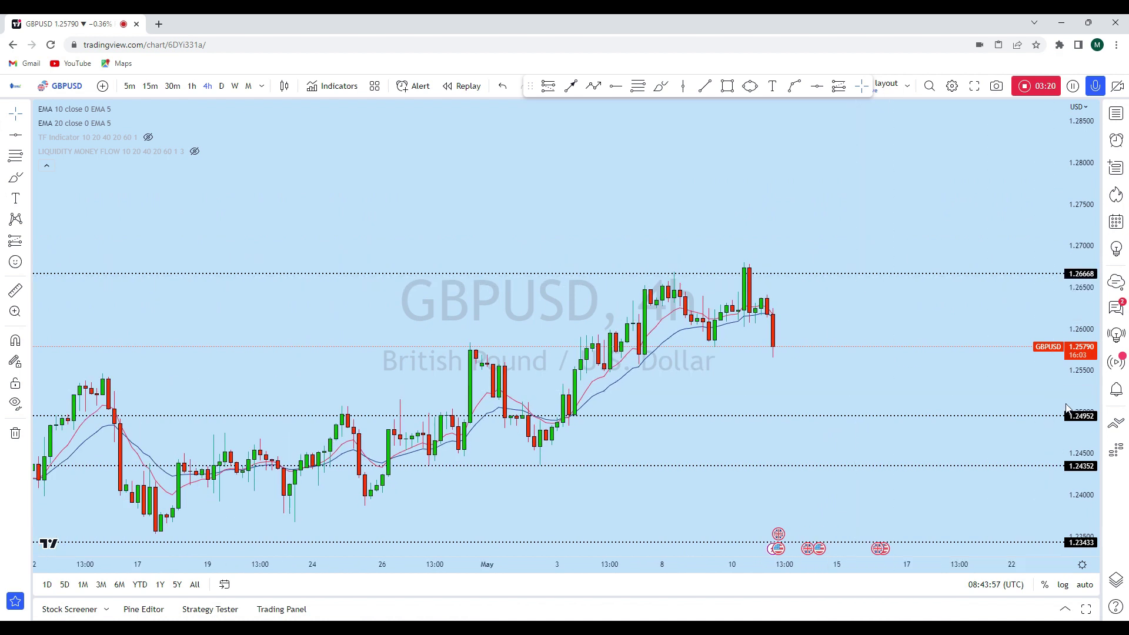
{"action": "scroll", "coordinate": [764, 288], "scroll_direction": "up", "scroll_amount": 4}
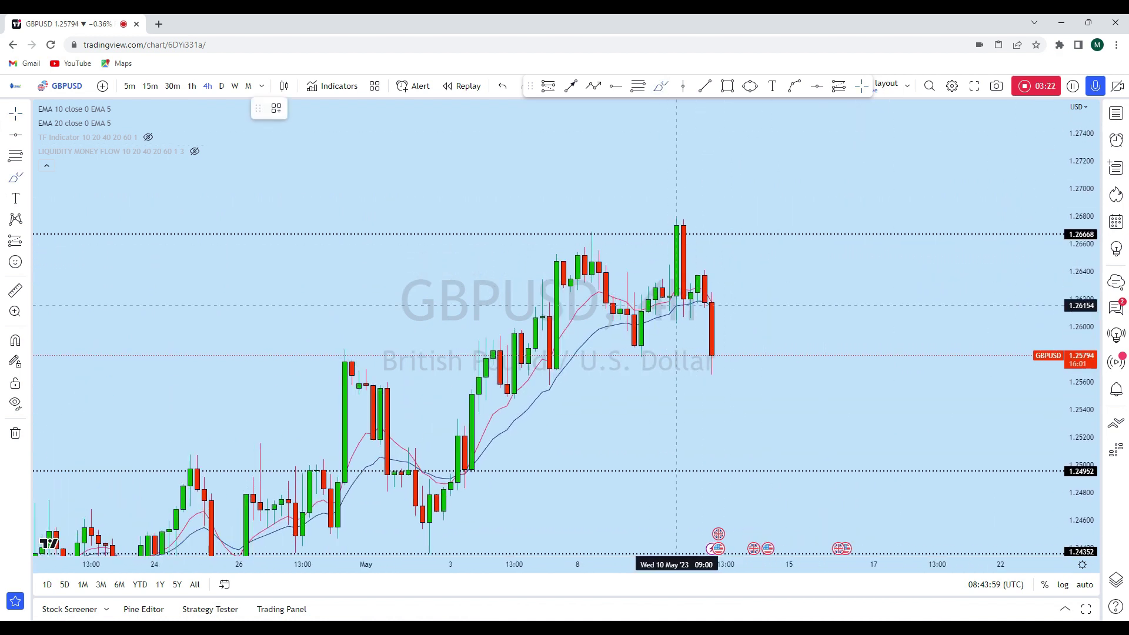
{"action": "left_click_drag", "start_coordinate": [676, 324], "coordinate": [676, 312]}
{"action": "left_click_drag", "start_coordinate": [676, 270], "coordinate": [675, 249]}
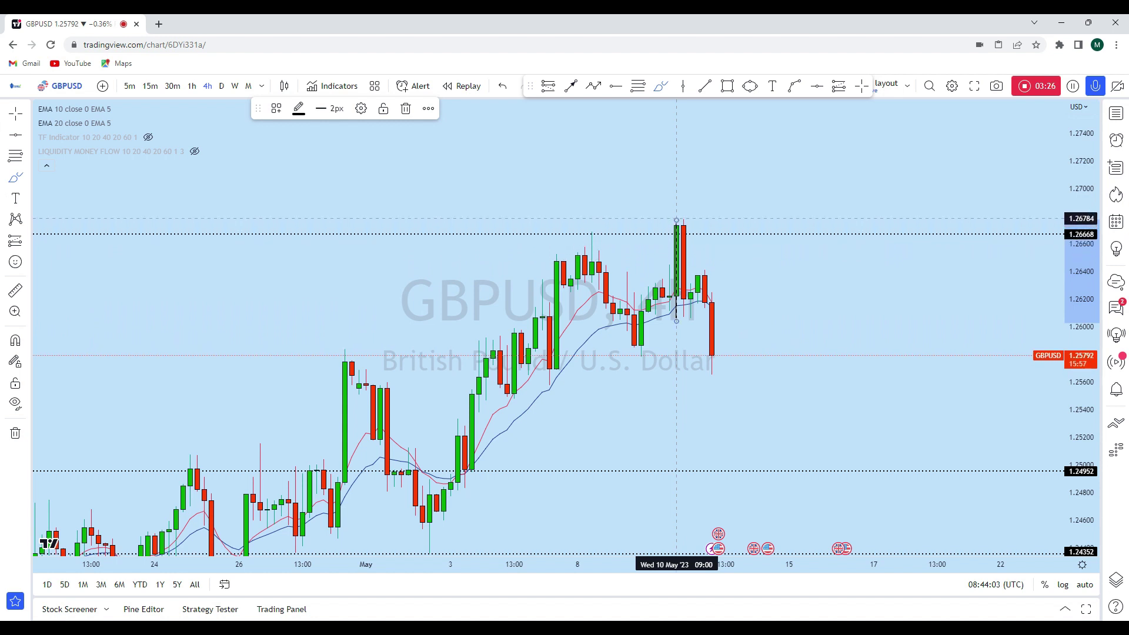
{"action": "left_click_drag", "start_coordinate": [683, 217], "coordinate": [683, 288]}
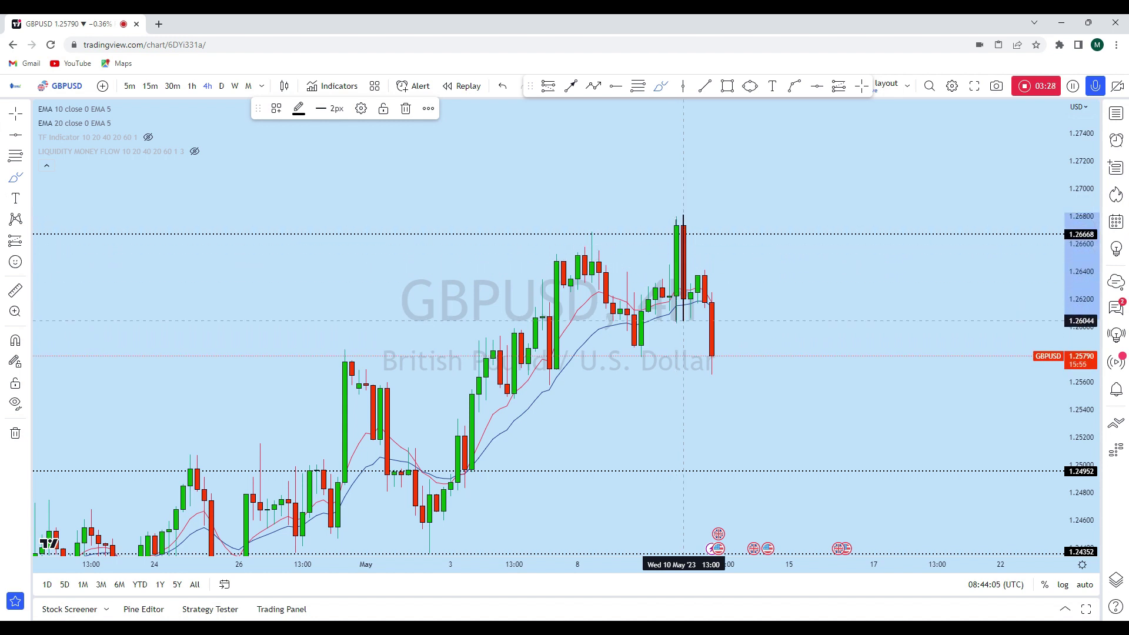
{"action": "left_click", "coordinate": [503, 85]}
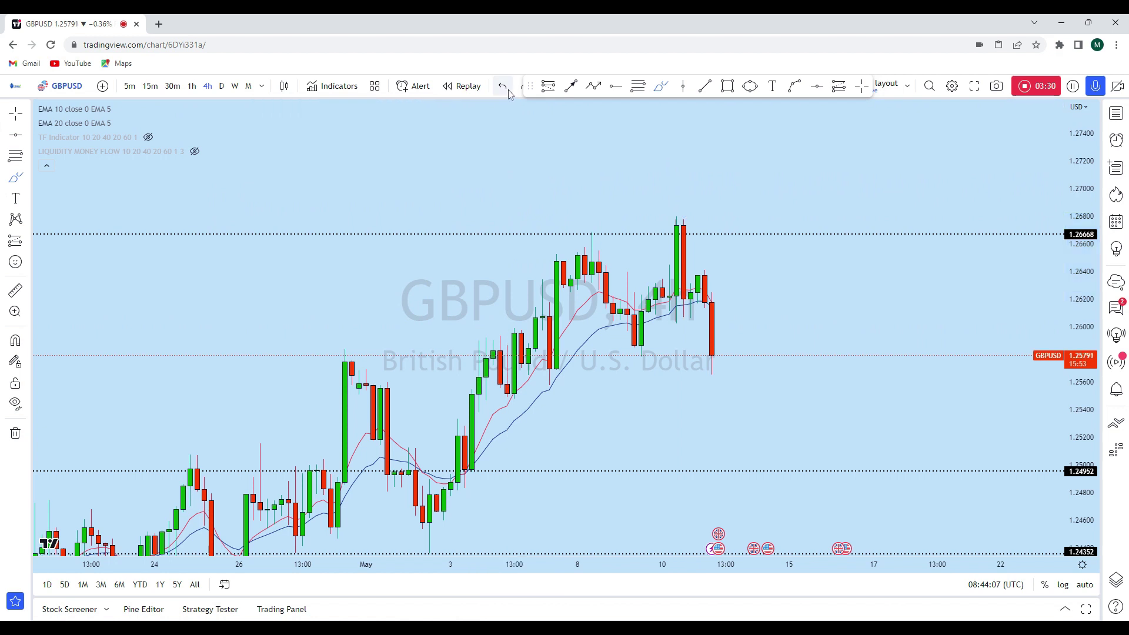
- Circle the peak candle and arc the swing highs, then undo all those marks
{"action": "mouse_move", "coordinate": [703, 223]}
{"action": "left_mouse_down"}
{"action": "mouse_move", "coordinate": [662, 211]}
{"action": "mouse_move", "coordinate": [676, 238]}
{"action": "mouse_move", "coordinate": [683, 206]}
{"action": "mouse_move", "coordinate": [739, 273]}
{"action": "left_mouse_up"}
{"action": "key", "text": "ctrl+z"}
{"action": "left_click_drag", "start_coordinate": [615, 270], "coordinate": [648, 268]}
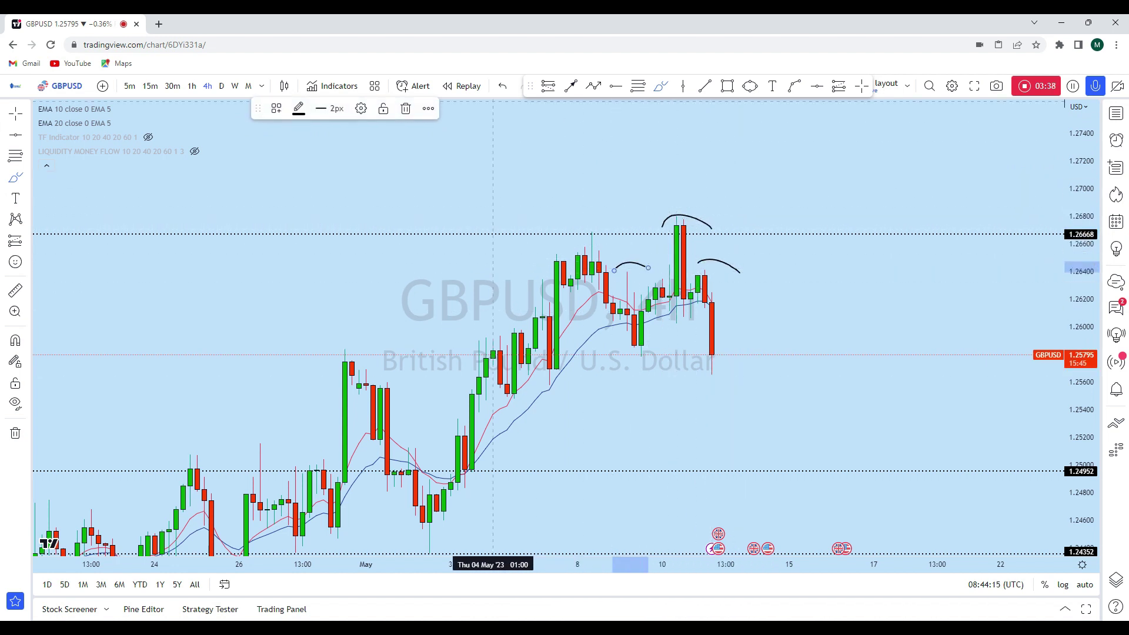
{"action": "left_click", "coordinate": [503, 87]}
{"action": "left_click", "coordinate": [503, 86]}
{"action": "mouse_move", "coordinate": [729, 294]}
{"action": "left_mouse_down"}
{"action": "mouse_move", "coordinate": [691, 292]}
{"action": "mouse_move", "coordinate": [684, 336]}
{"action": "left_mouse_up"}
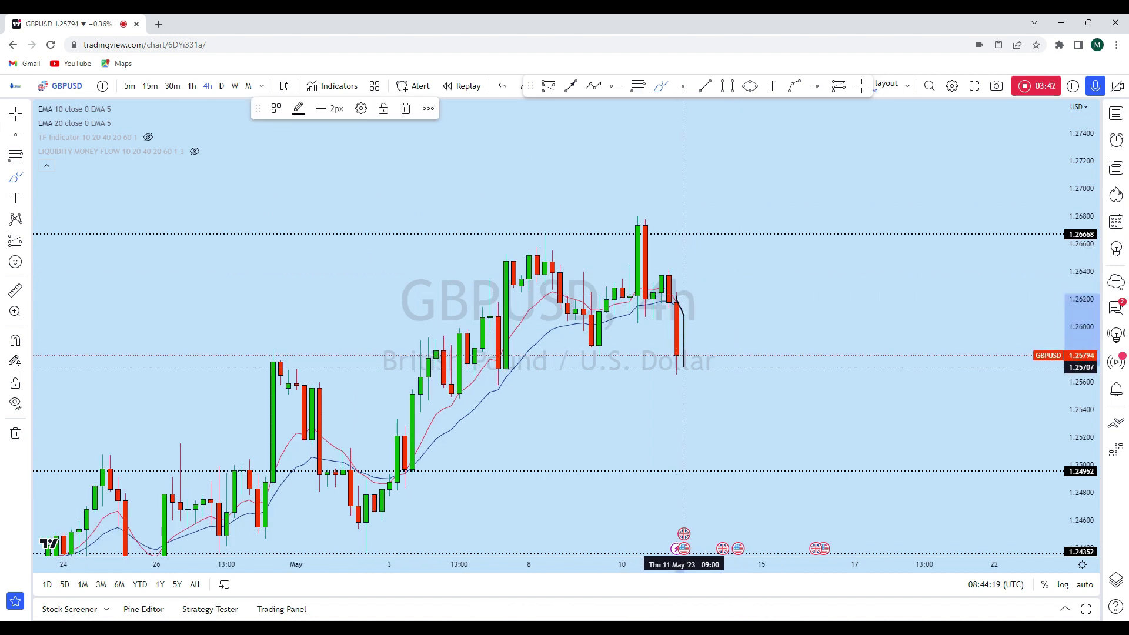
- Start a trend line anchored at the early-May low near 1.2541
{"action": "scroll", "coordinate": [753, 364], "scroll_direction": "down", "scroll_amount": 2}
{"action": "scroll", "coordinate": [764, 352], "scroll_direction": "up", "scroll_amount": 2}
{"action": "left_click", "coordinate": [704, 86]}
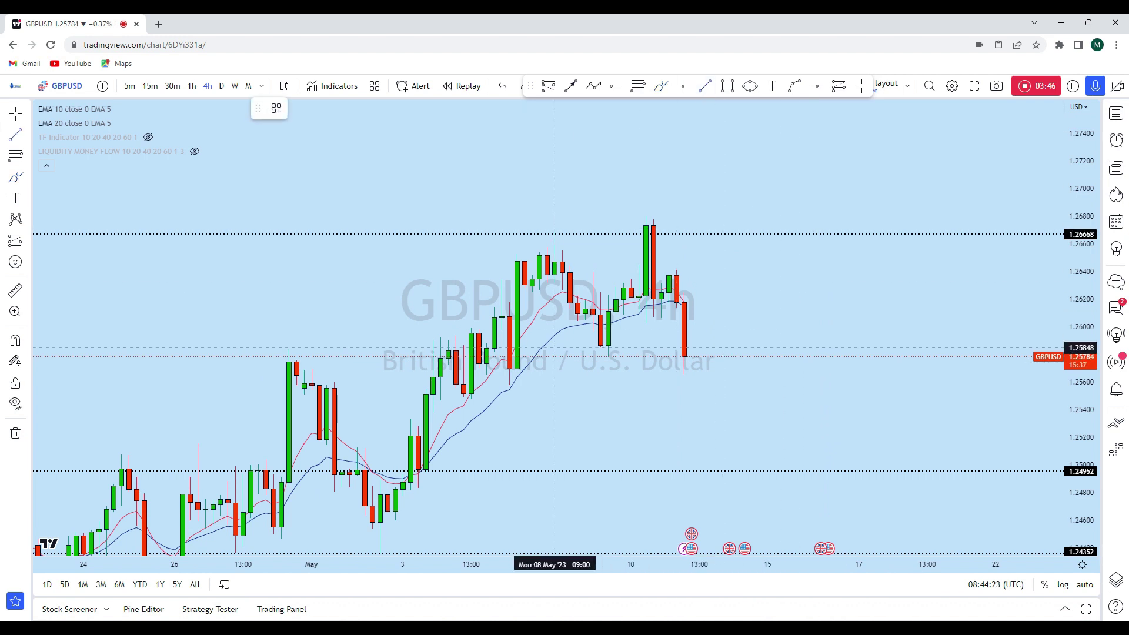
{"action": "left_click", "coordinate": [456, 407]}
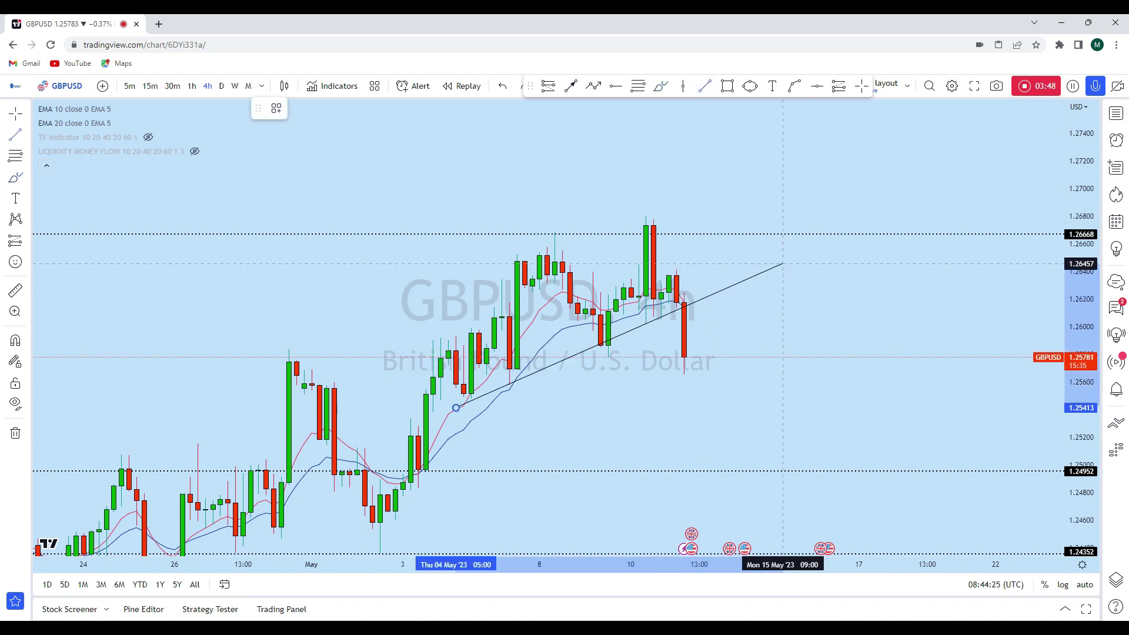
- Finish the trend line toward 1.2647 past the latest candles, deselect it, and begin circling a retest
{"action": "left_click", "coordinate": [782, 261]}
{"action": "left_click_drag", "start_coordinate": [469, 388], "coordinate": [443, 435]}
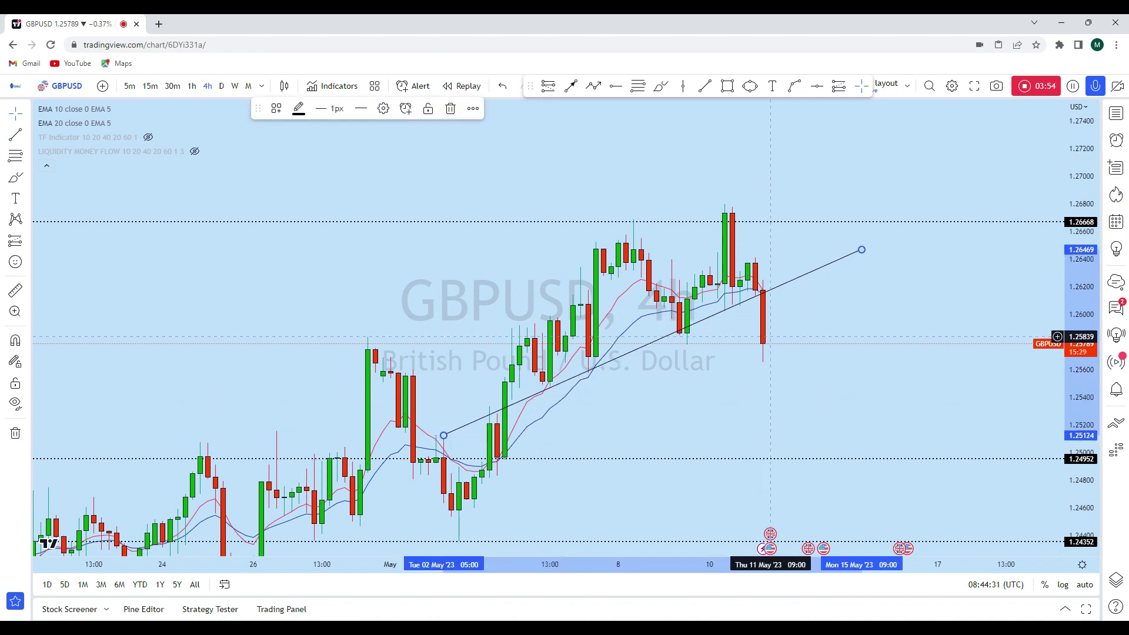
{"action": "left_click", "coordinate": [776, 436]}
{"action": "left_click_drag", "start_coordinate": [794, 438], "coordinate": [781, 453]}
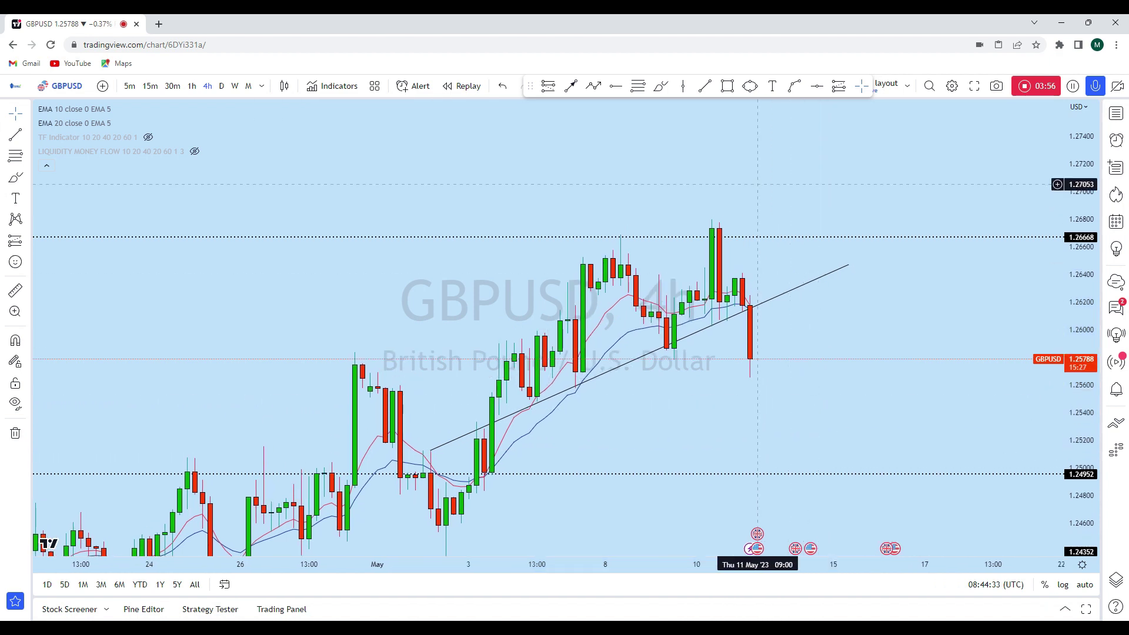
{"action": "mouse_move", "coordinate": [705, 321]}
{"action": "left_mouse_down"}
{"action": "mouse_move", "coordinate": [732, 321]}
{"action": "mouse_move", "coordinate": [708, 317]}
{"action": "mouse_move", "coordinate": [666, 337]}
{"action": "mouse_move", "coordinate": [677, 341]}
{"action": "left_mouse_up"}
- Circle a lower retest on the trend line, then undo all three ovals
{"action": "mouse_move", "coordinate": [579, 376]}
{"action": "left_mouse_down"}
{"action": "mouse_move", "coordinate": [533, 405]}
{"action": "mouse_move", "coordinate": [543, 396]}
{"action": "left_mouse_up"}
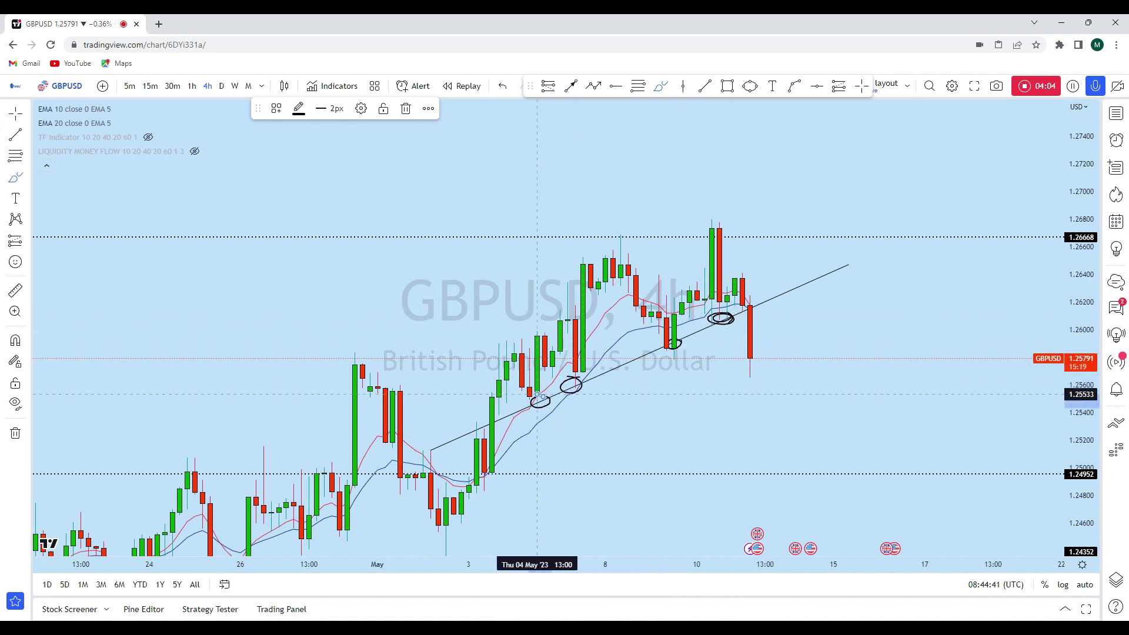
{"action": "double_click", "coordinate": [504, 88]}
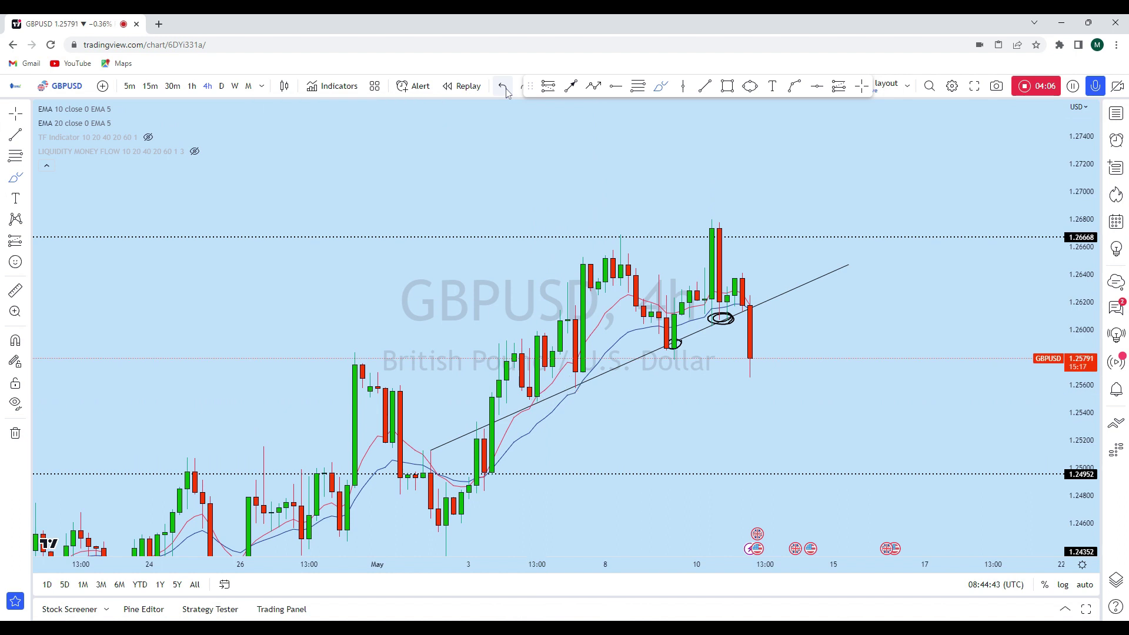
{"action": "left_click", "coordinate": [505, 88]}
{"action": "scroll", "coordinate": [719, 351], "scroll_direction": "up", "scroll_amount": 1}
- Brush a path up to the trend line, ellipse the retest, and add an arrow toward 1.24952
{"action": "left_click_drag", "start_coordinate": [718, 357], "coordinate": [734, 320]}
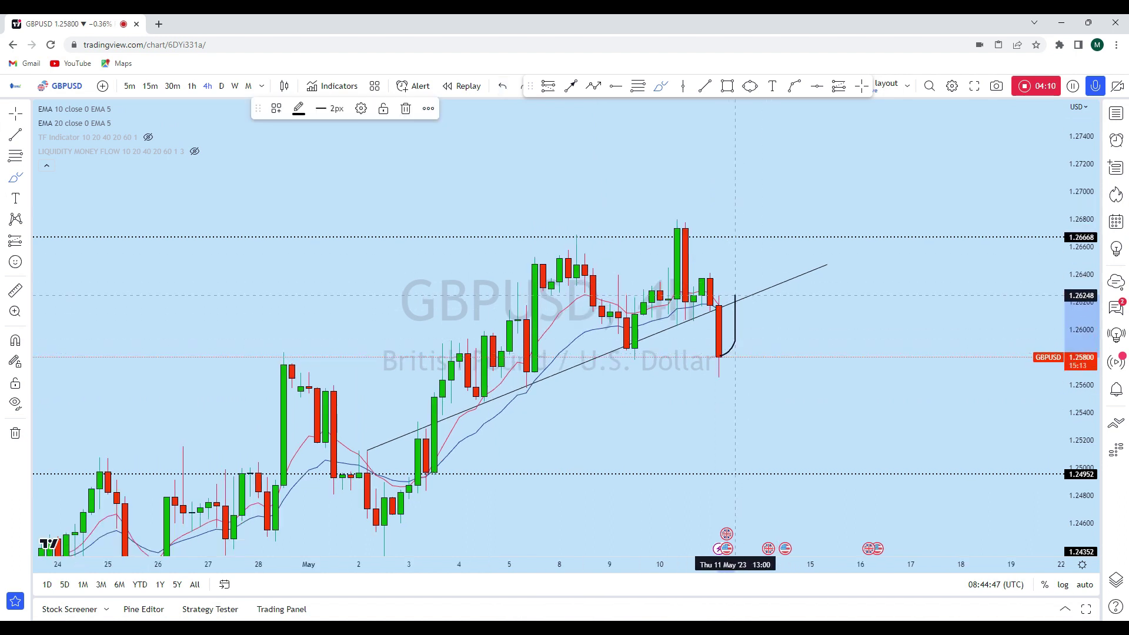
{"action": "left_click_drag", "start_coordinate": [734, 305], "coordinate": [760, 294]}
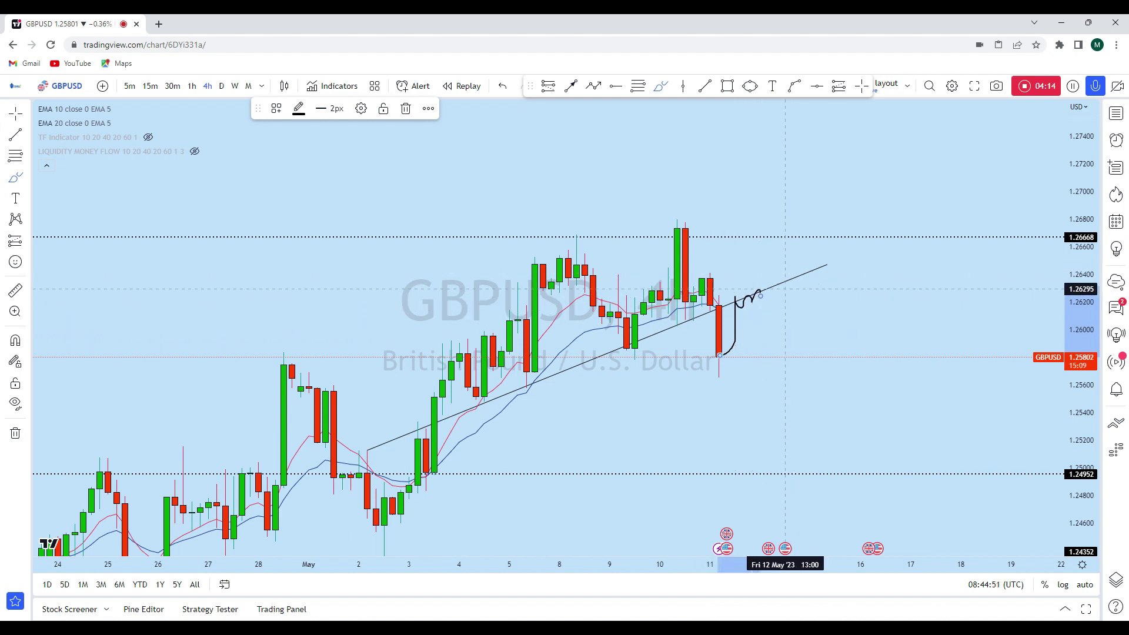
{"action": "left_click", "coordinate": [750, 86]}
{"action": "mouse_move", "coordinate": [727, 309]}
{"action": "left_mouse_down"}
{"action": "mouse_move", "coordinate": [752, 282]}
{"action": "mouse_move", "coordinate": [726, 309]}
{"action": "mouse_move", "coordinate": [762, 451]}
{"action": "left_mouse_up"}
{"action": "scroll", "coordinate": [752, 282], "scroll_direction": "down", "scroll_amount": 3}
{"action": "left_click", "coordinate": [570, 86]}
{"action": "scroll", "coordinate": [782, 447], "scroll_direction": "down", "scroll_amount": 2}
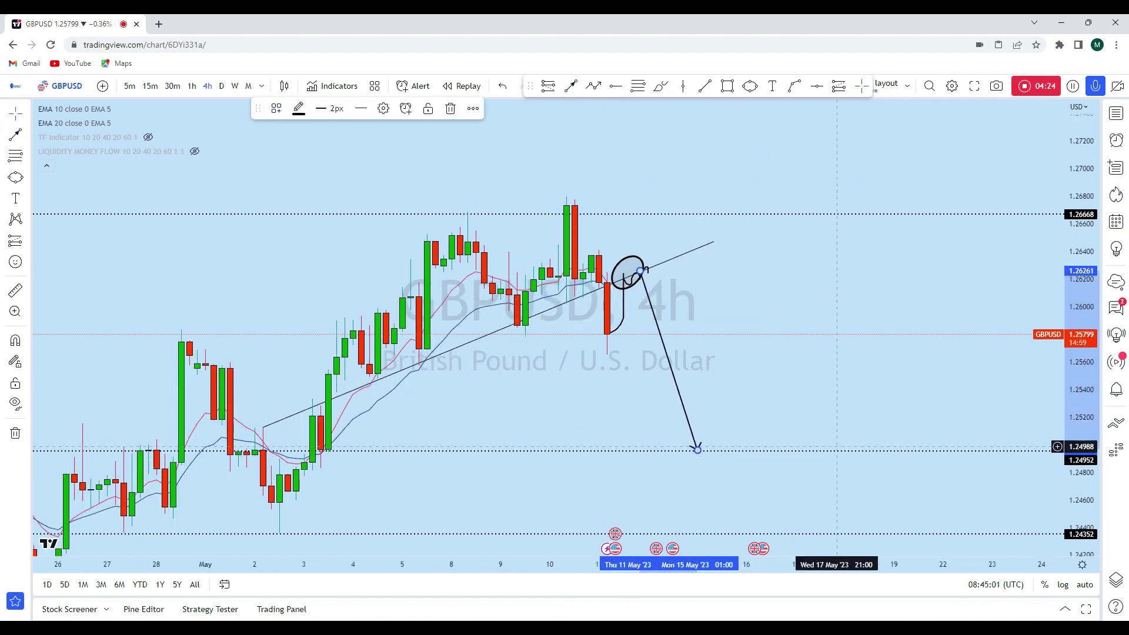